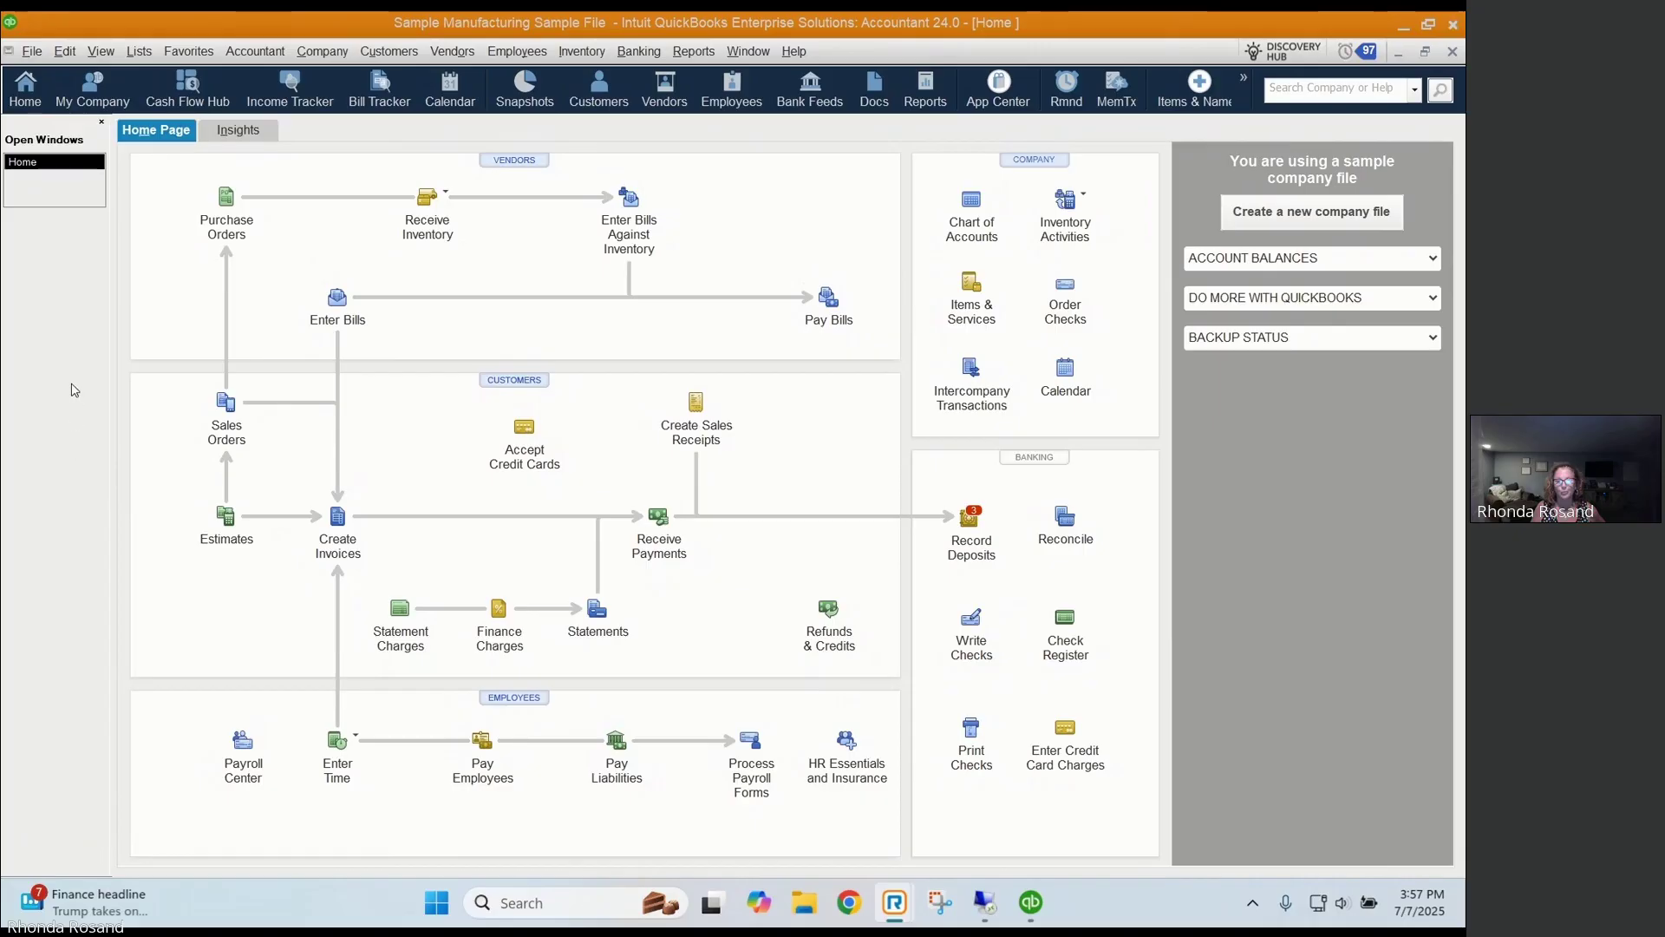
Start a new payroll item from the Payroll Item List, using Custom Setup and the Deduction type
click(137, 57)
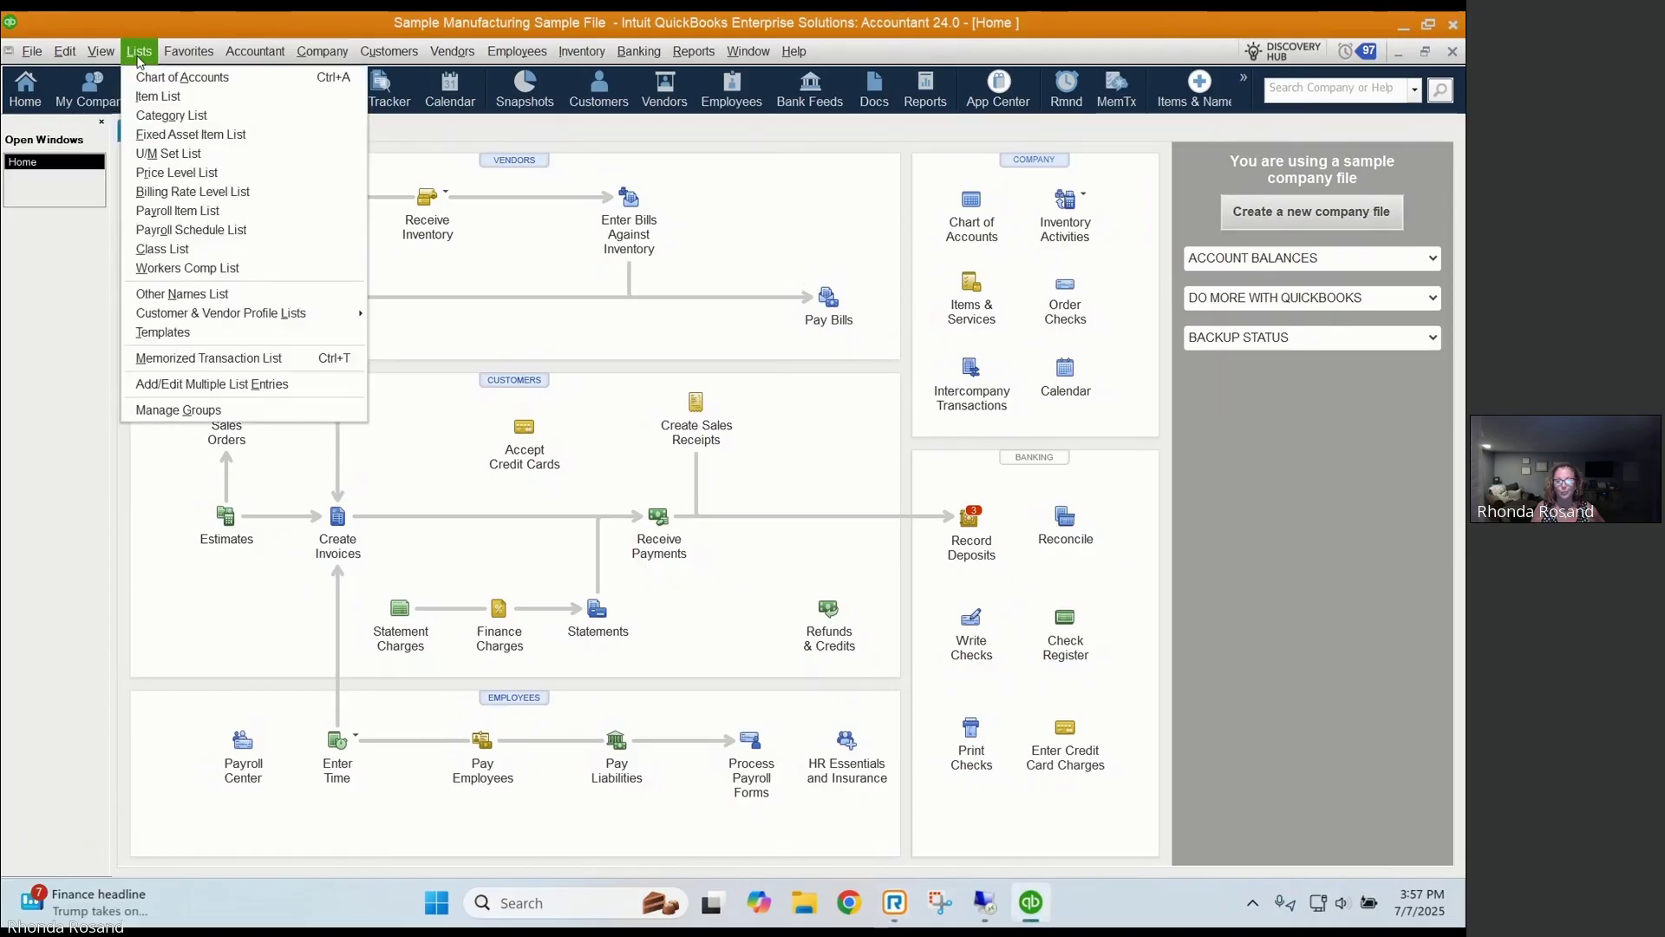
click(177, 213)
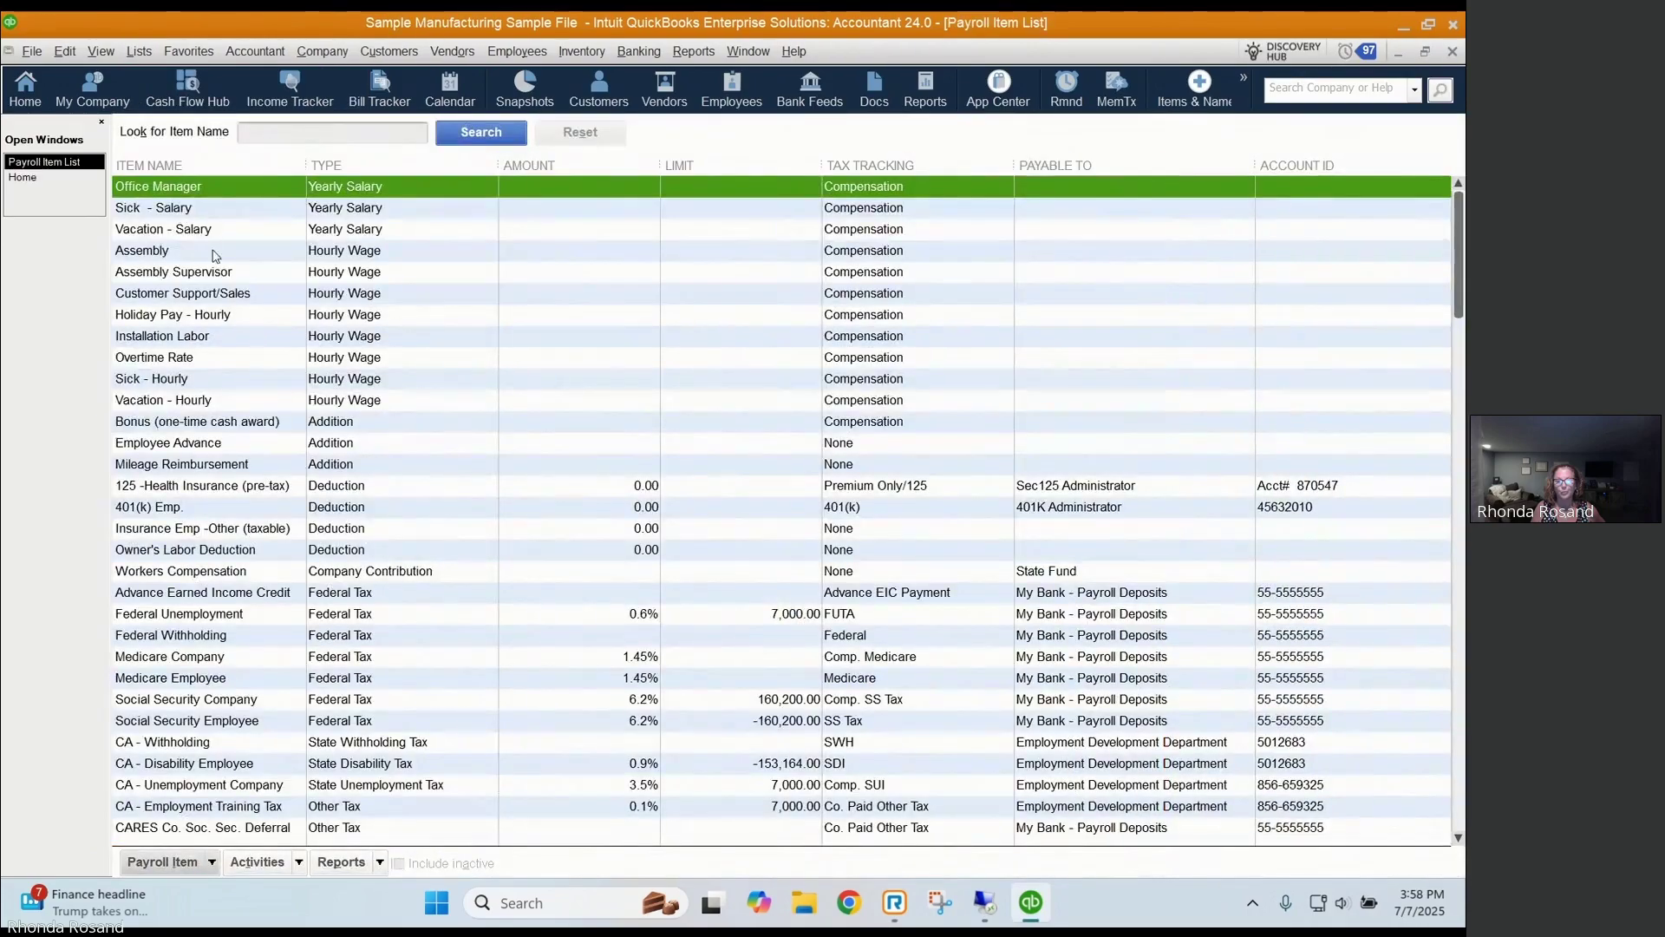
right_click(446, 303)
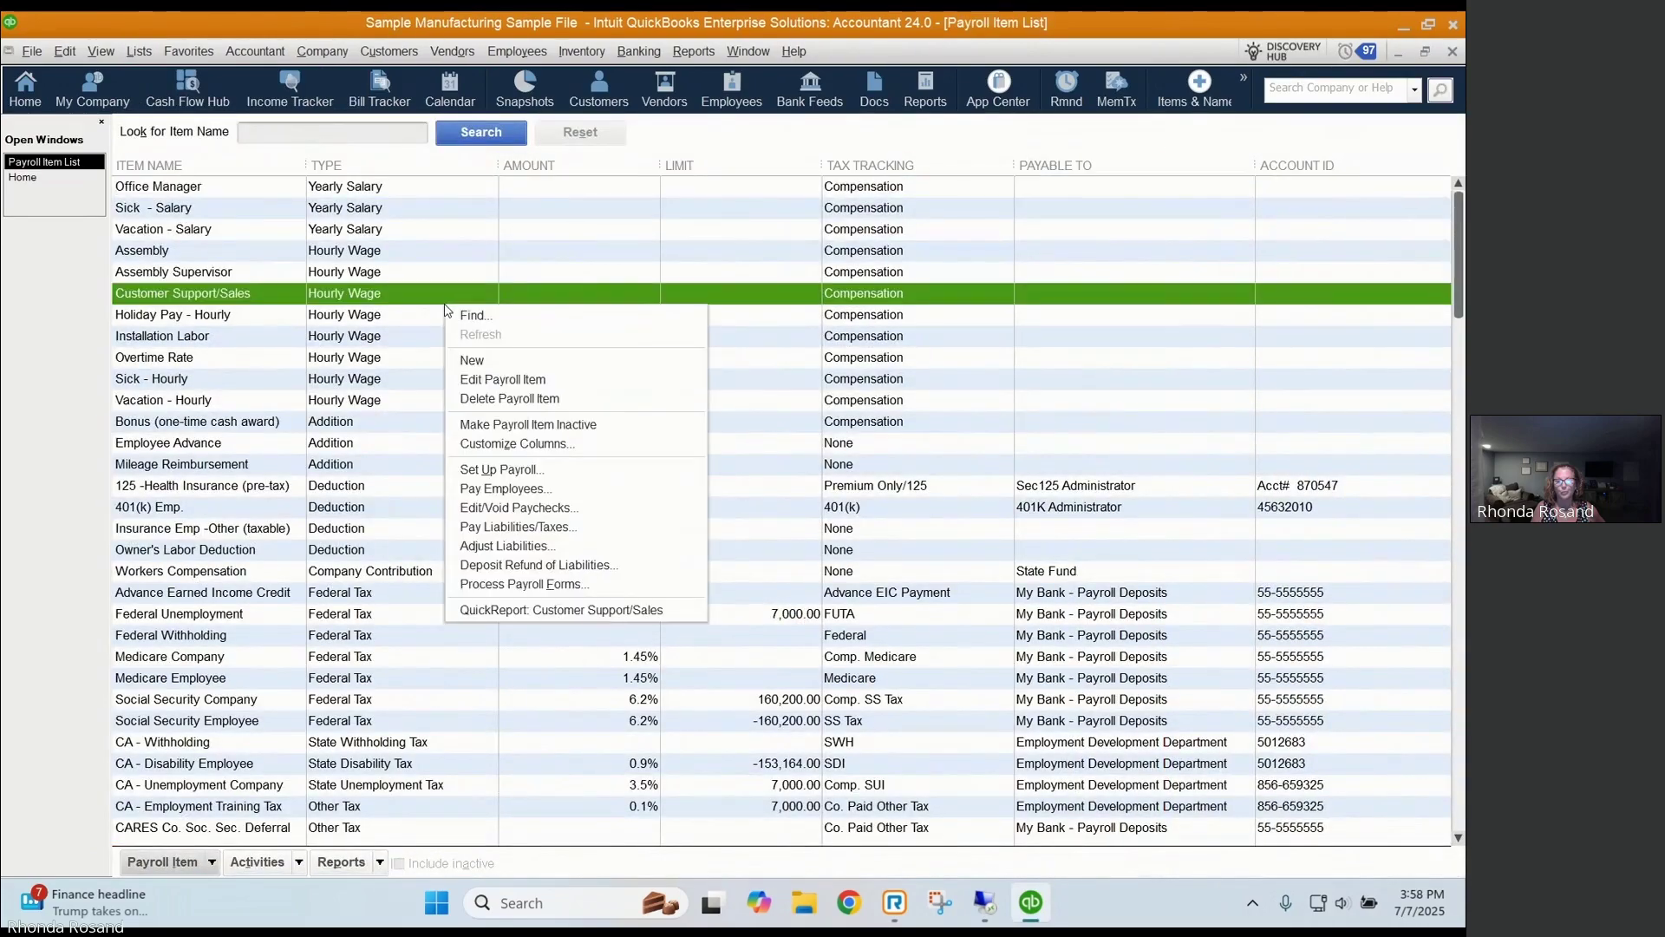
click(472, 361)
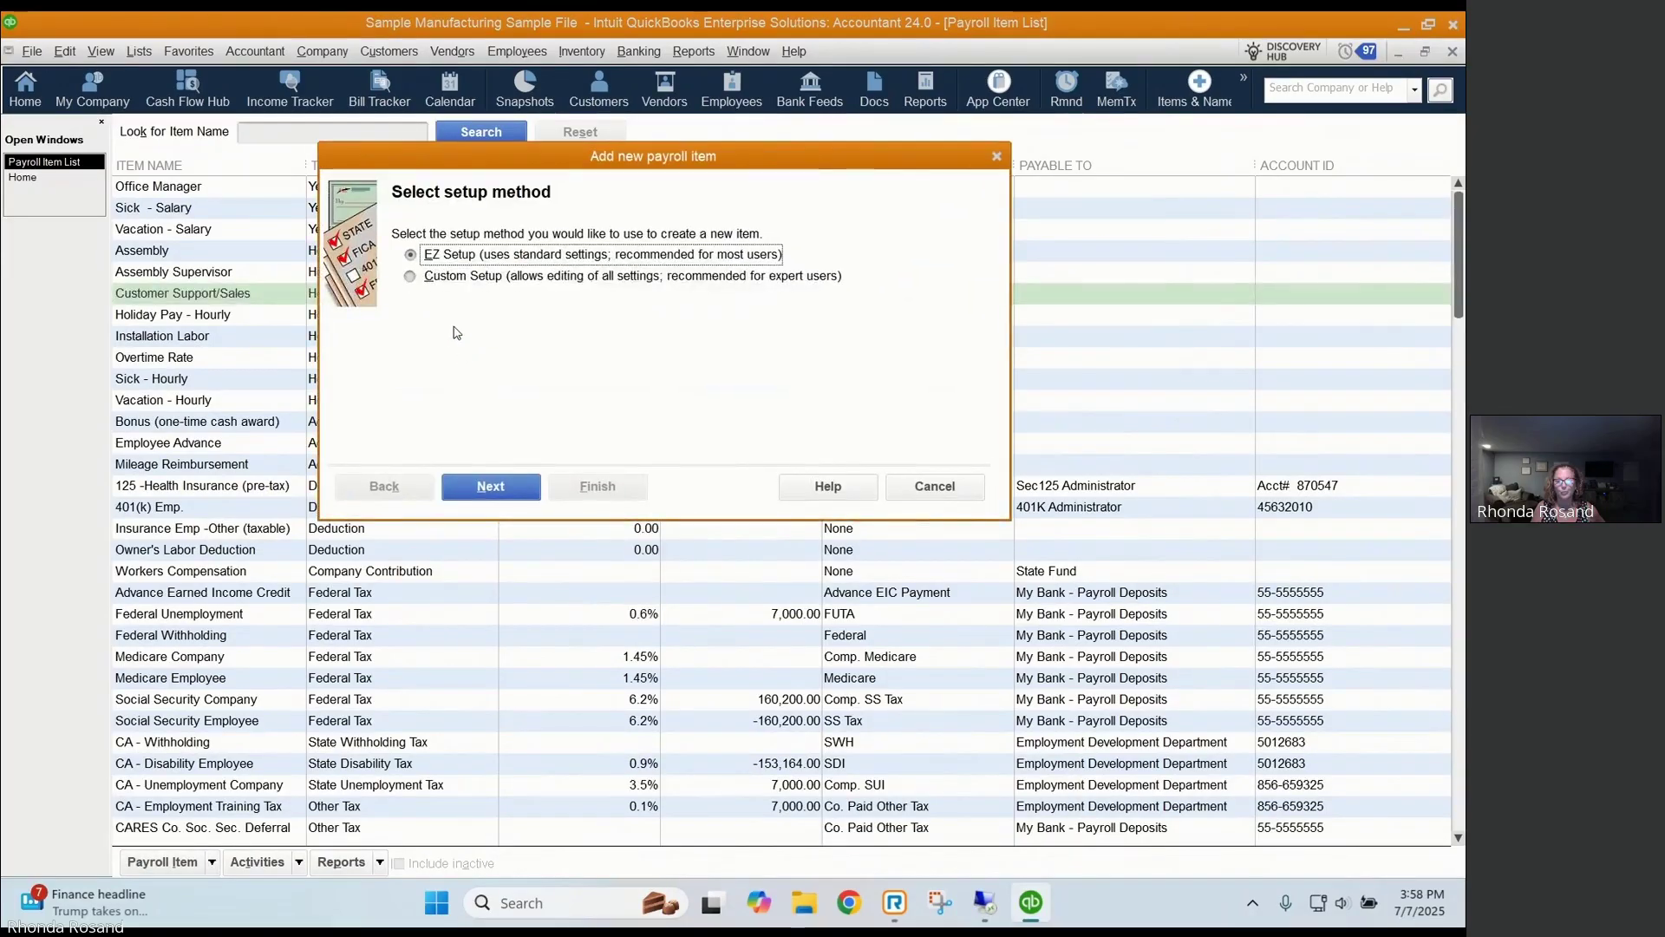
click(426, 278)
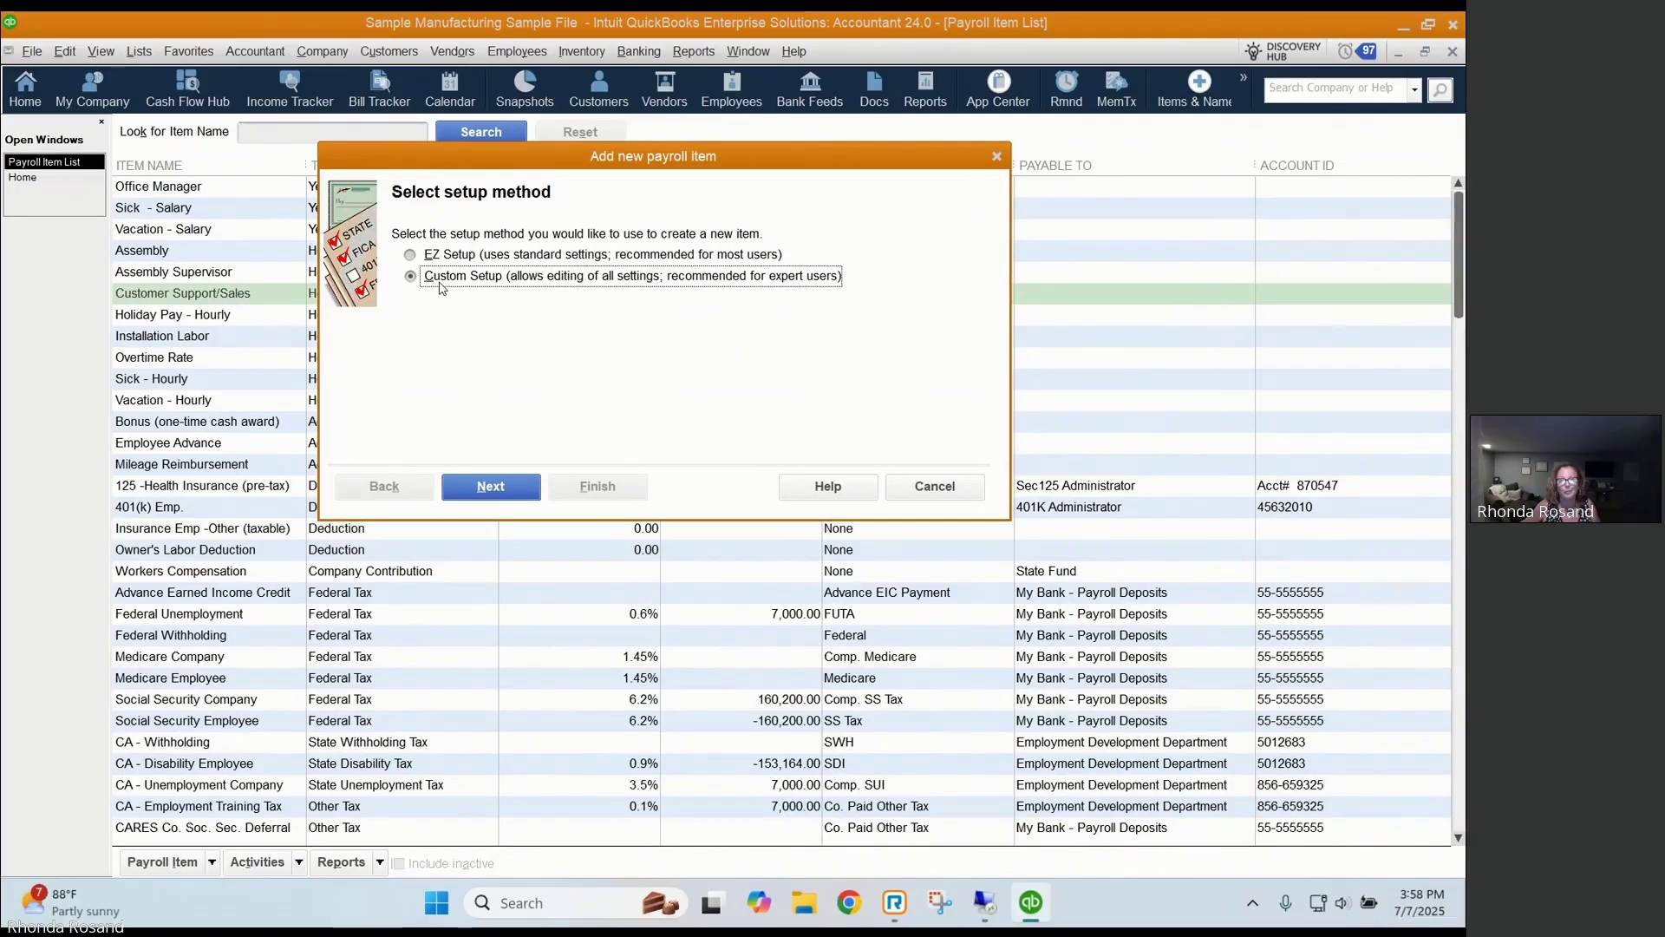
click(498, 493)
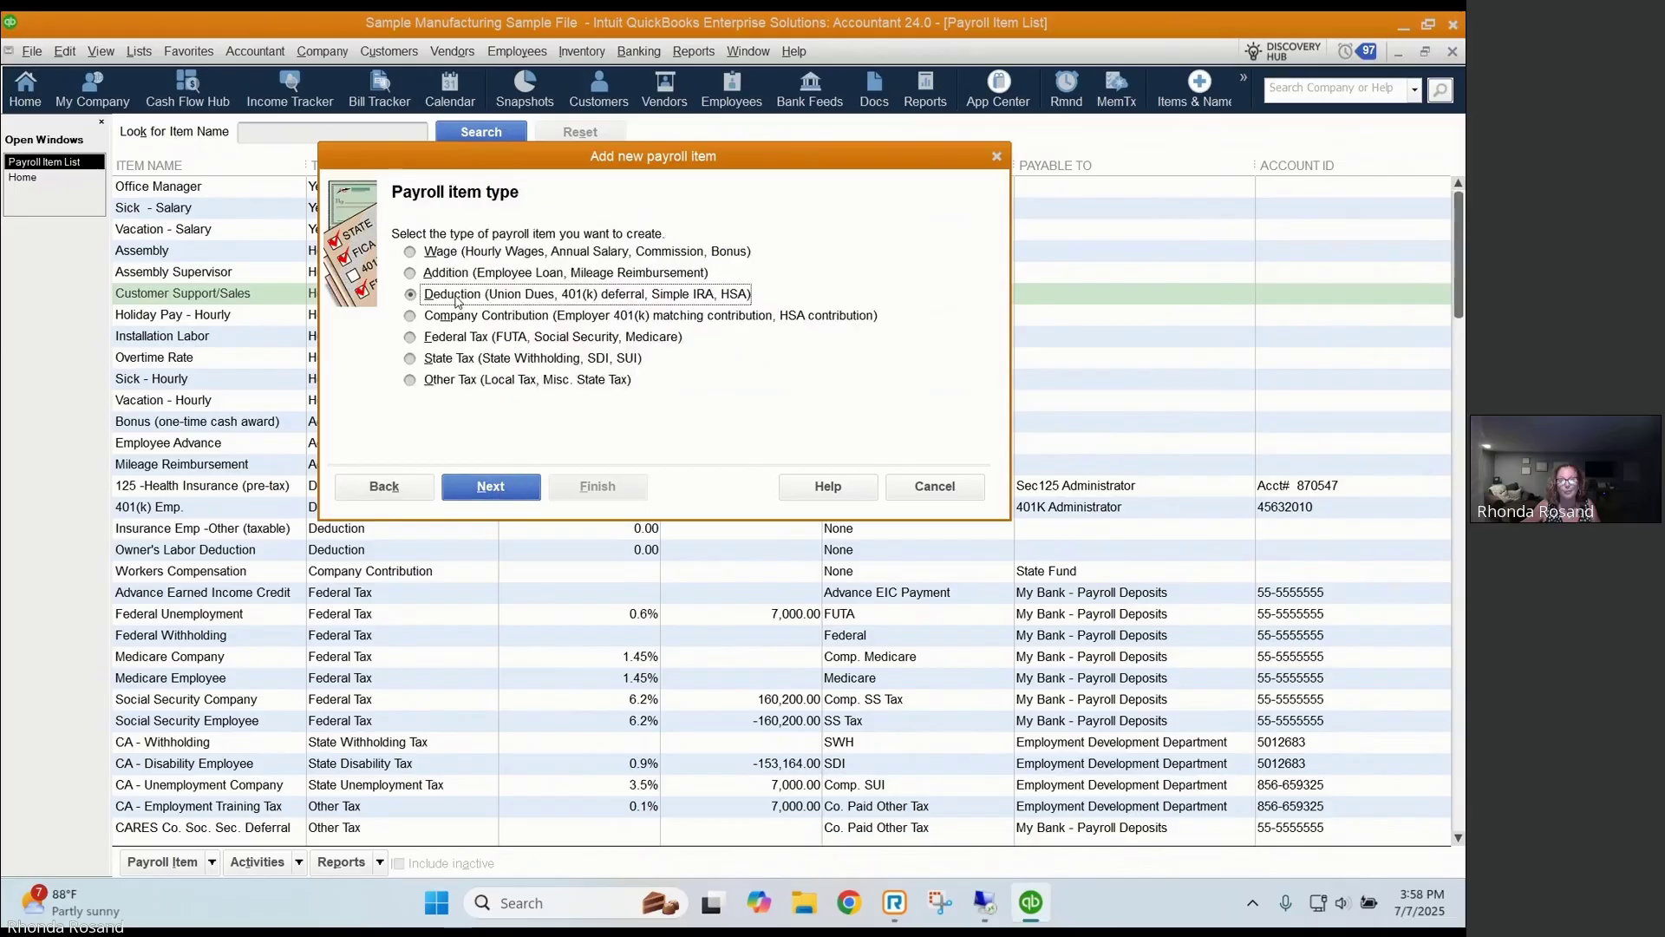
click(483, 491)
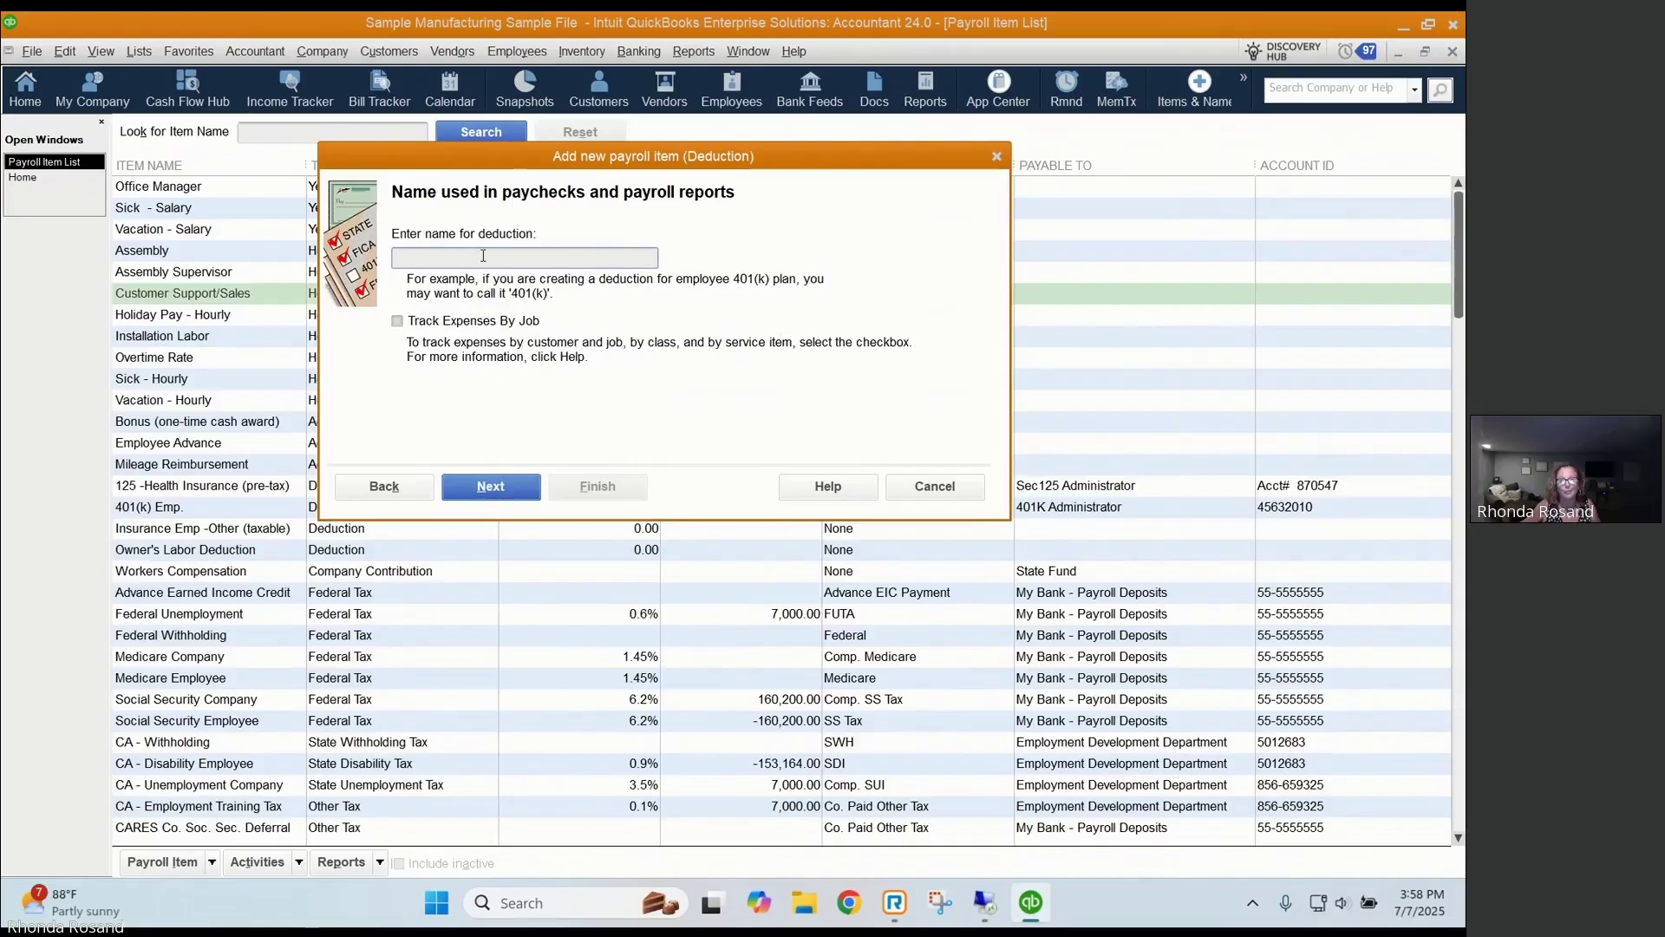
Name the deduction Child Support Garnishment and continue without tracking expenses by job
text(Child Support Garn)
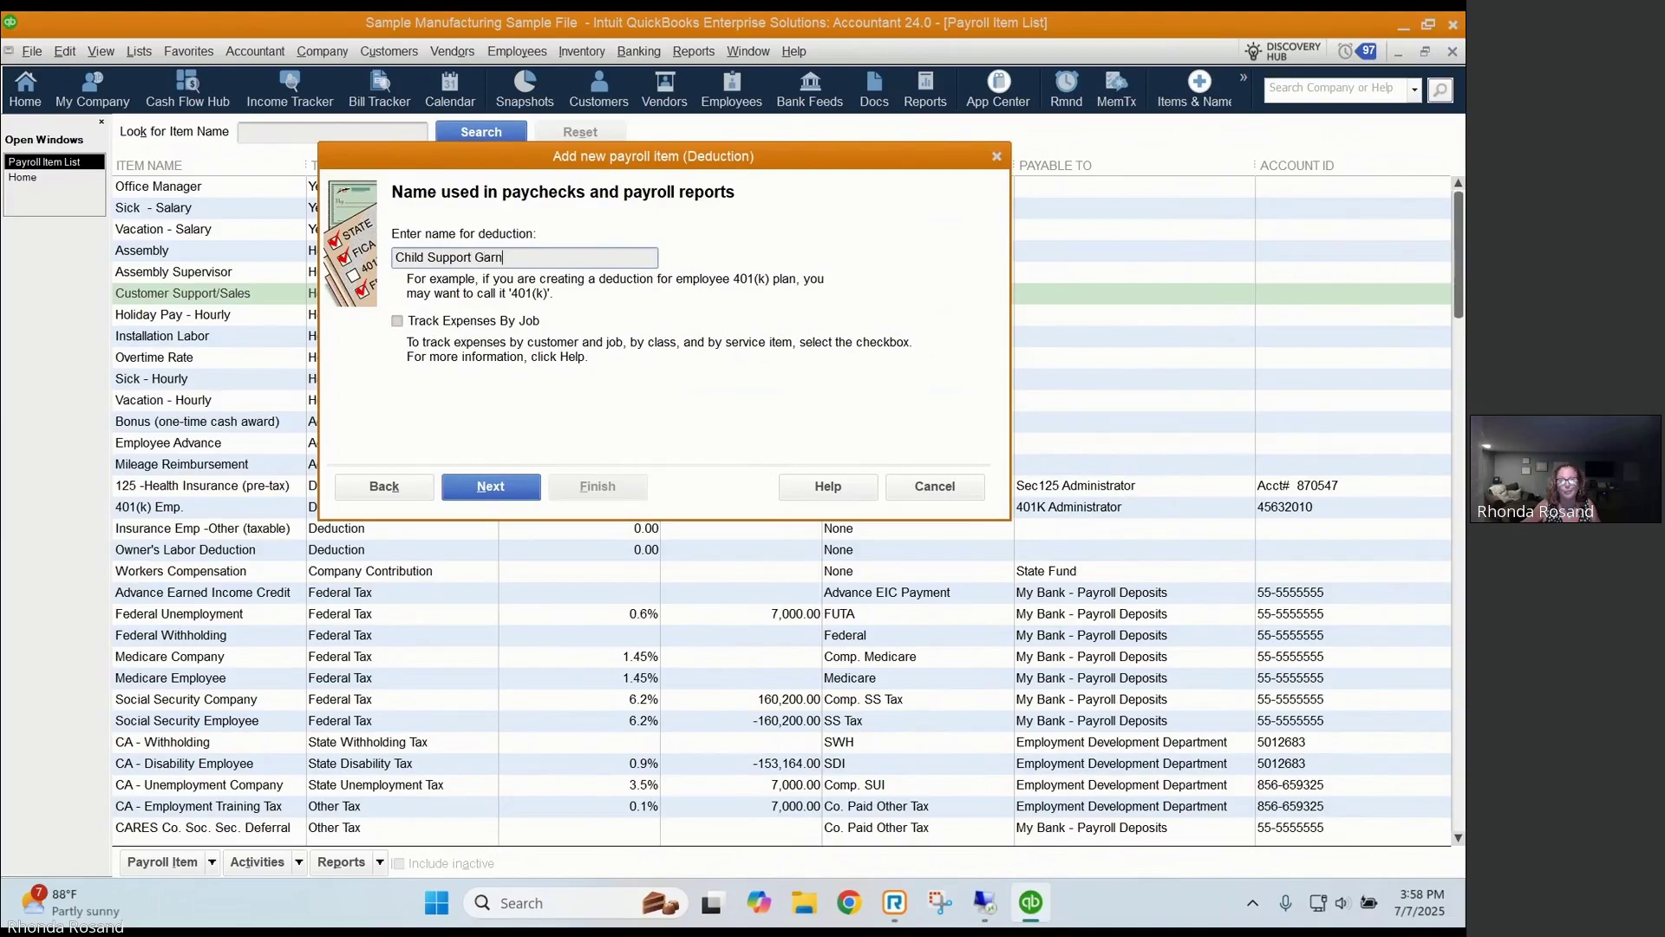
text(ishment)
click(512, 487)
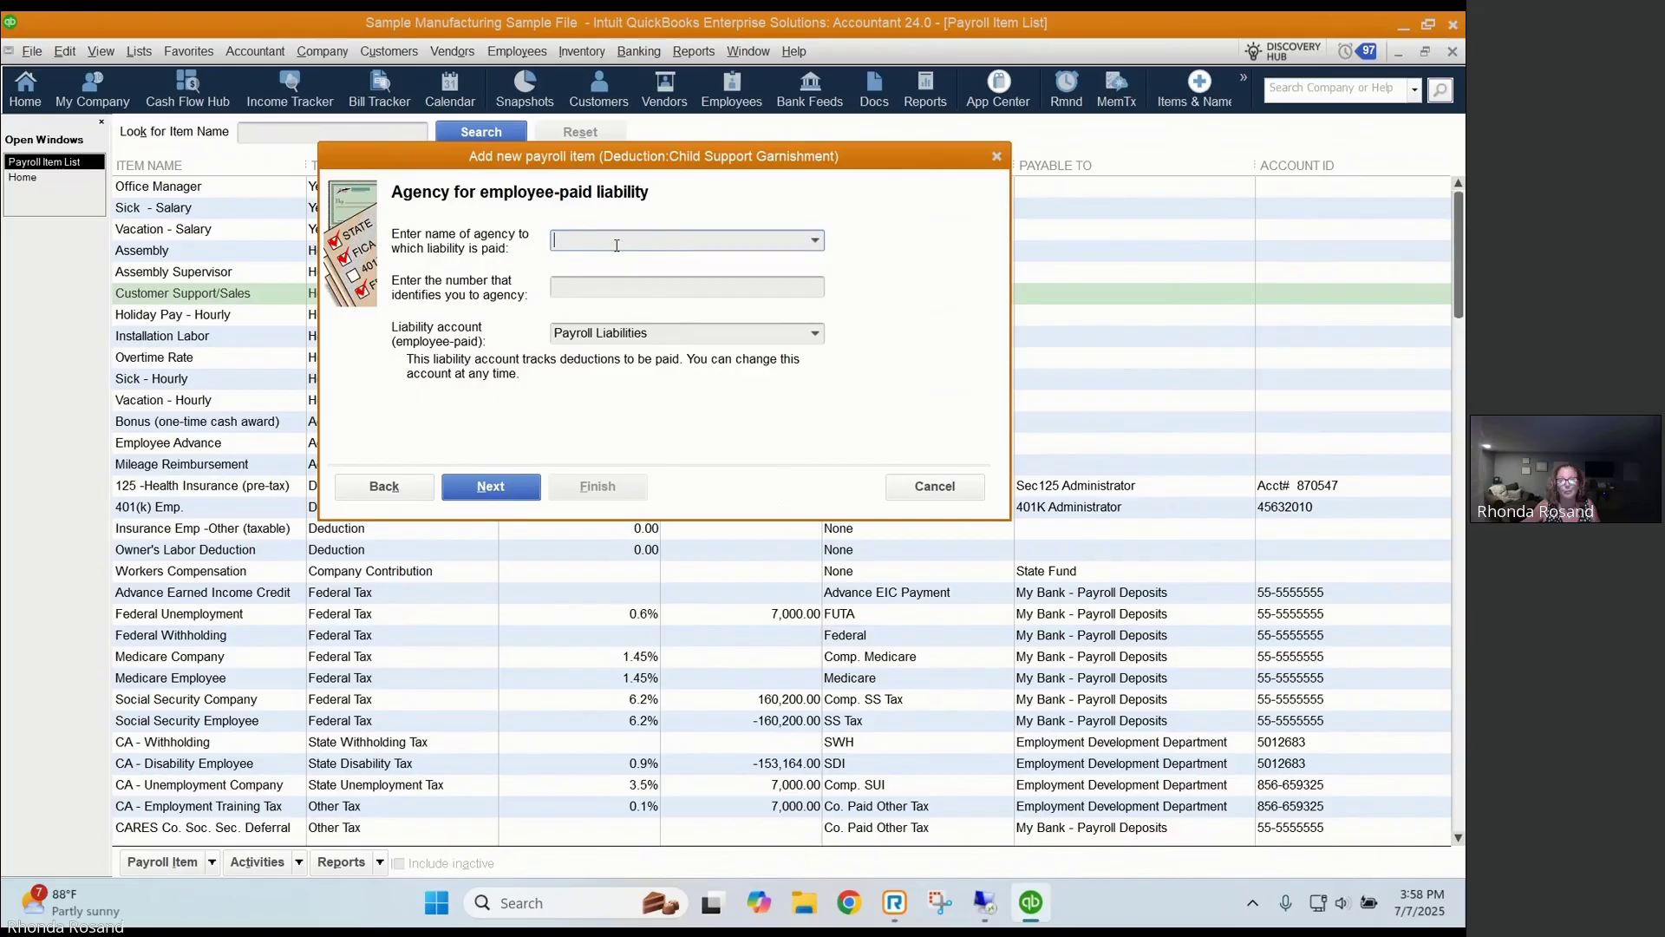
Leave the agency name and identifying number blank and use Payroll Liabilities as the employee-paid liability account
click(586, 285)
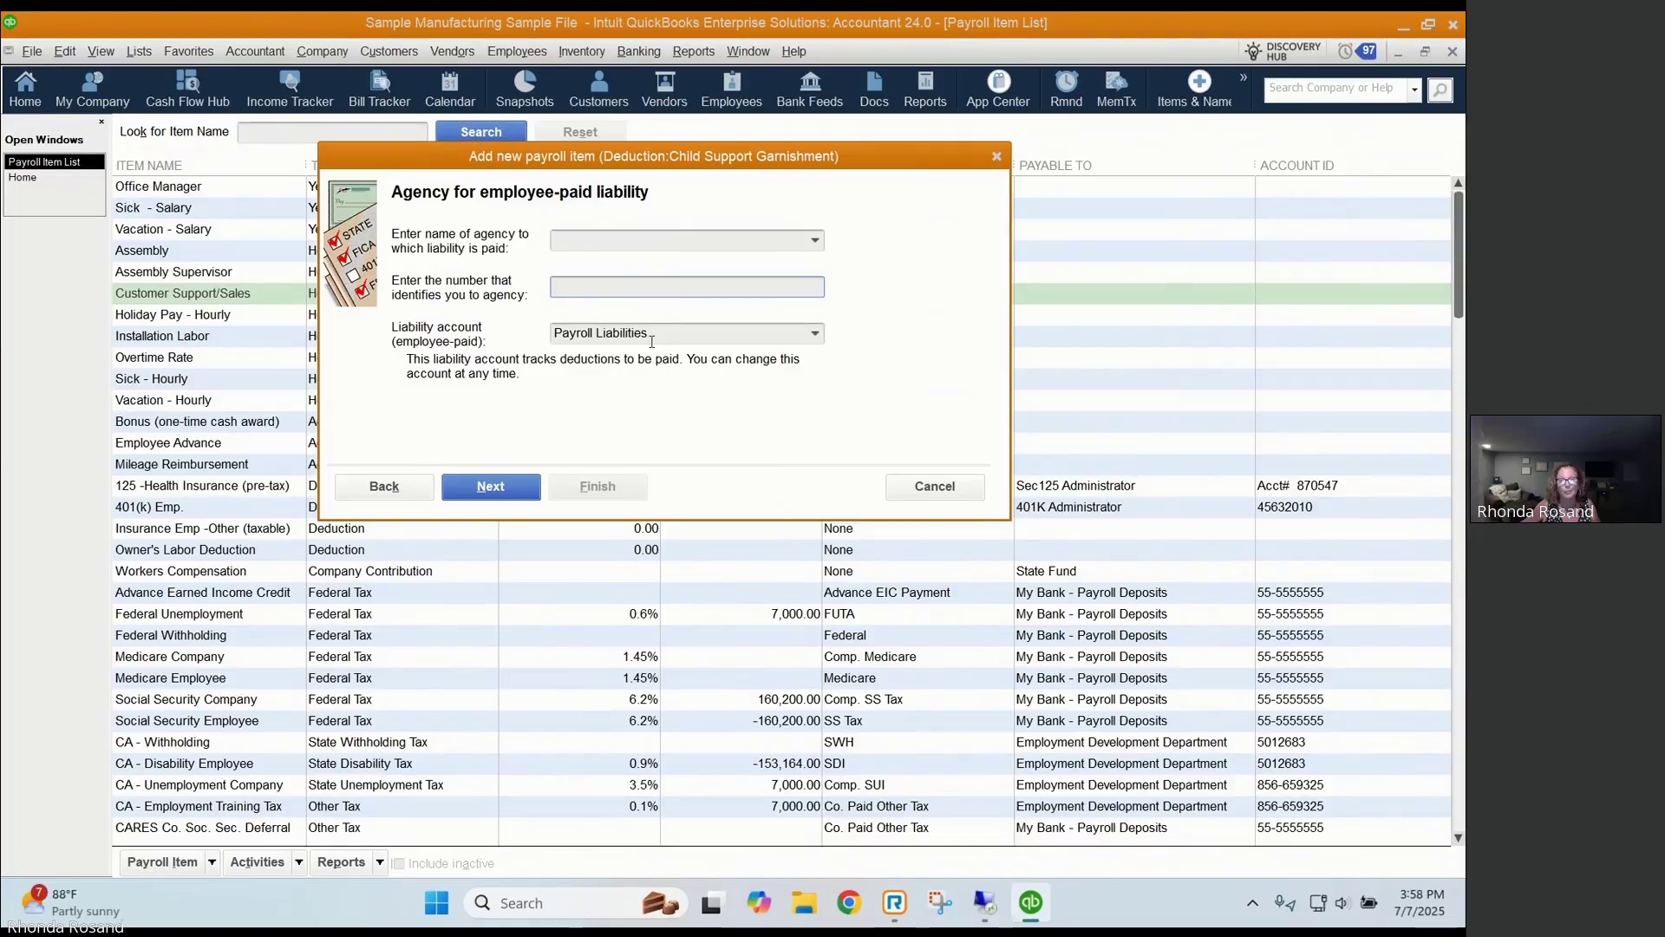
click(815, 334)
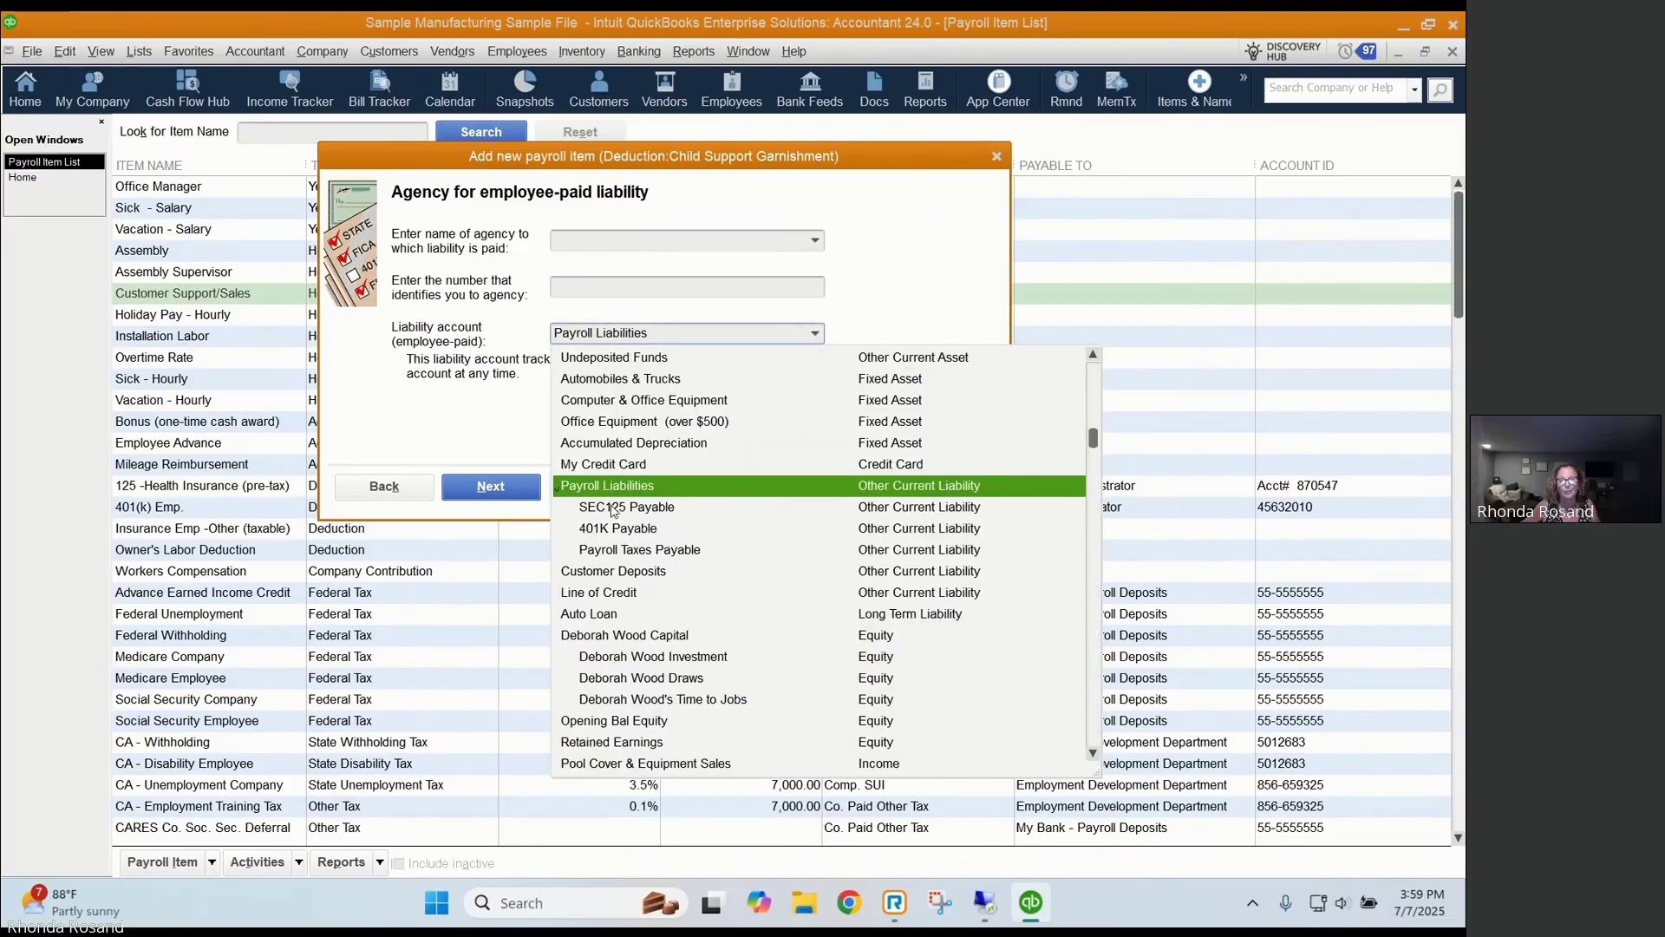
click(643, 488)
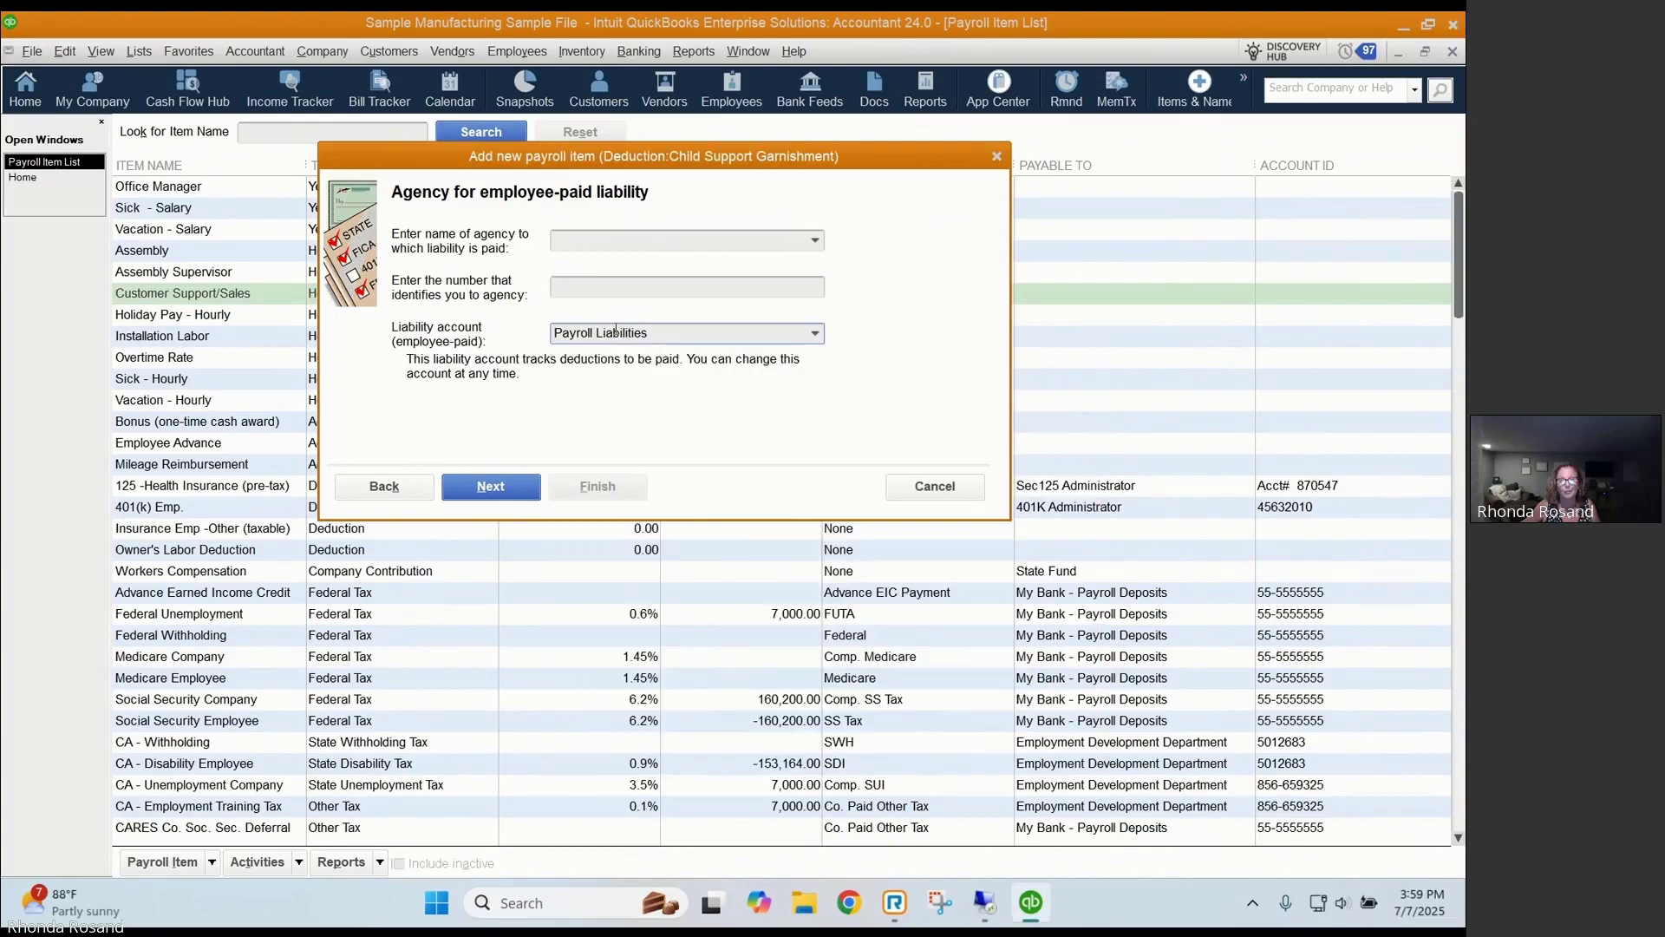
click(509, 490)
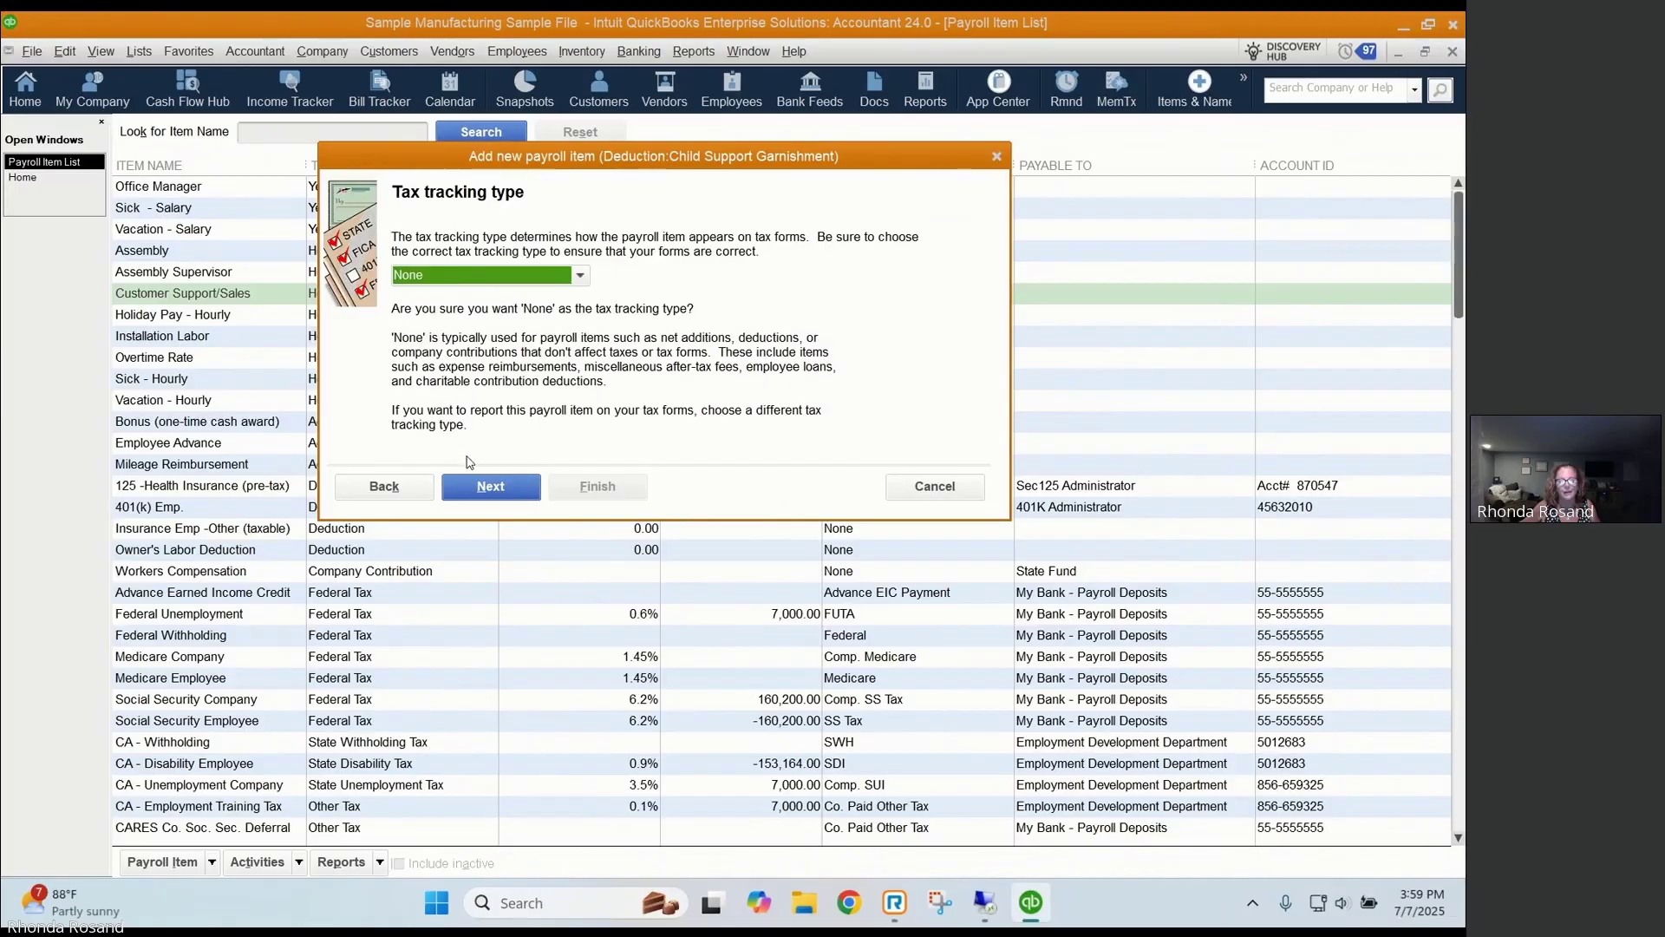
Accept None as the tax tracking type, leave all taxes unselected, and choose Neither for the quantity calculation
click(491, 484)
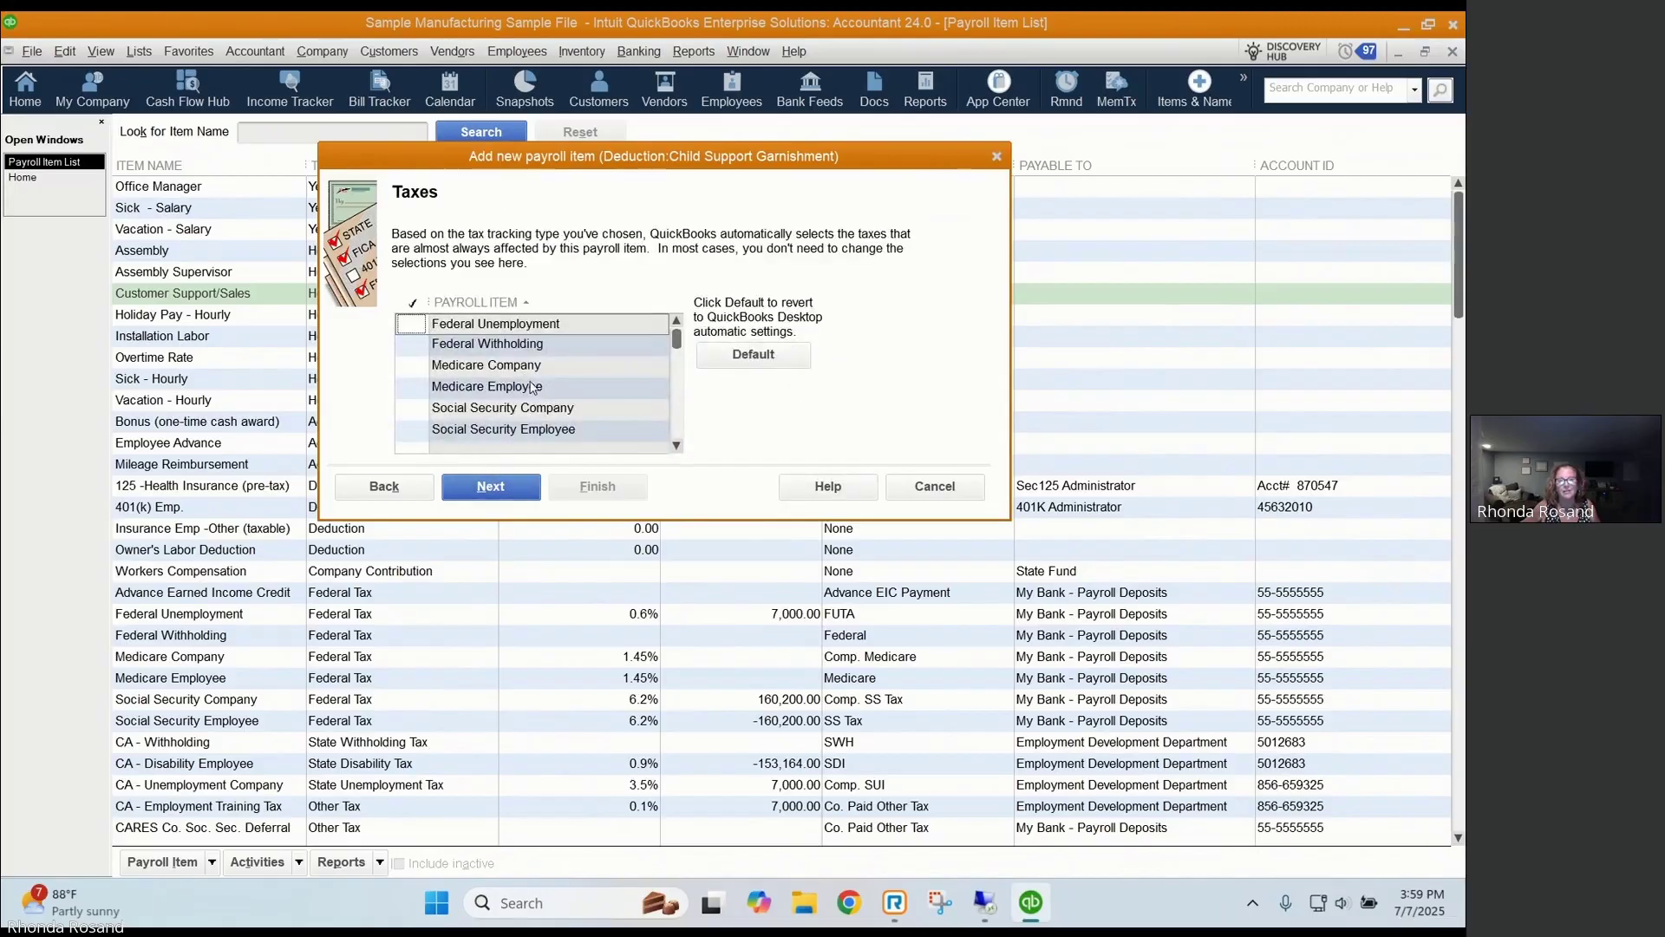
scroll(591, 405, down, 4)
scroll(591, 405, down, 1)
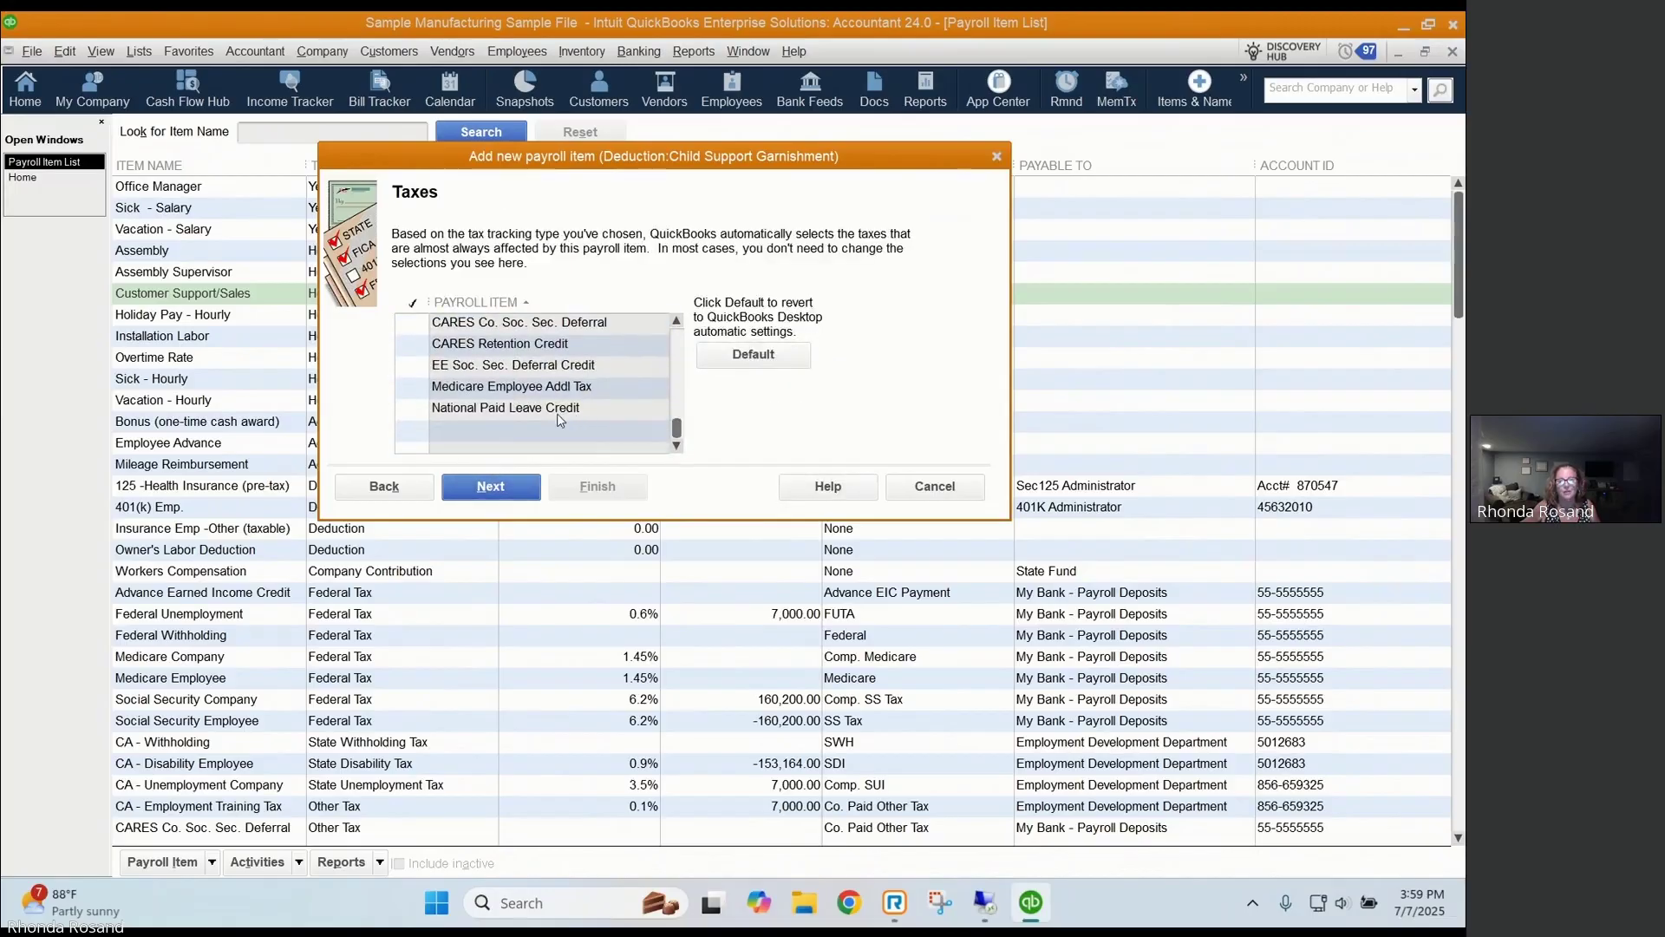
click(486, 488)
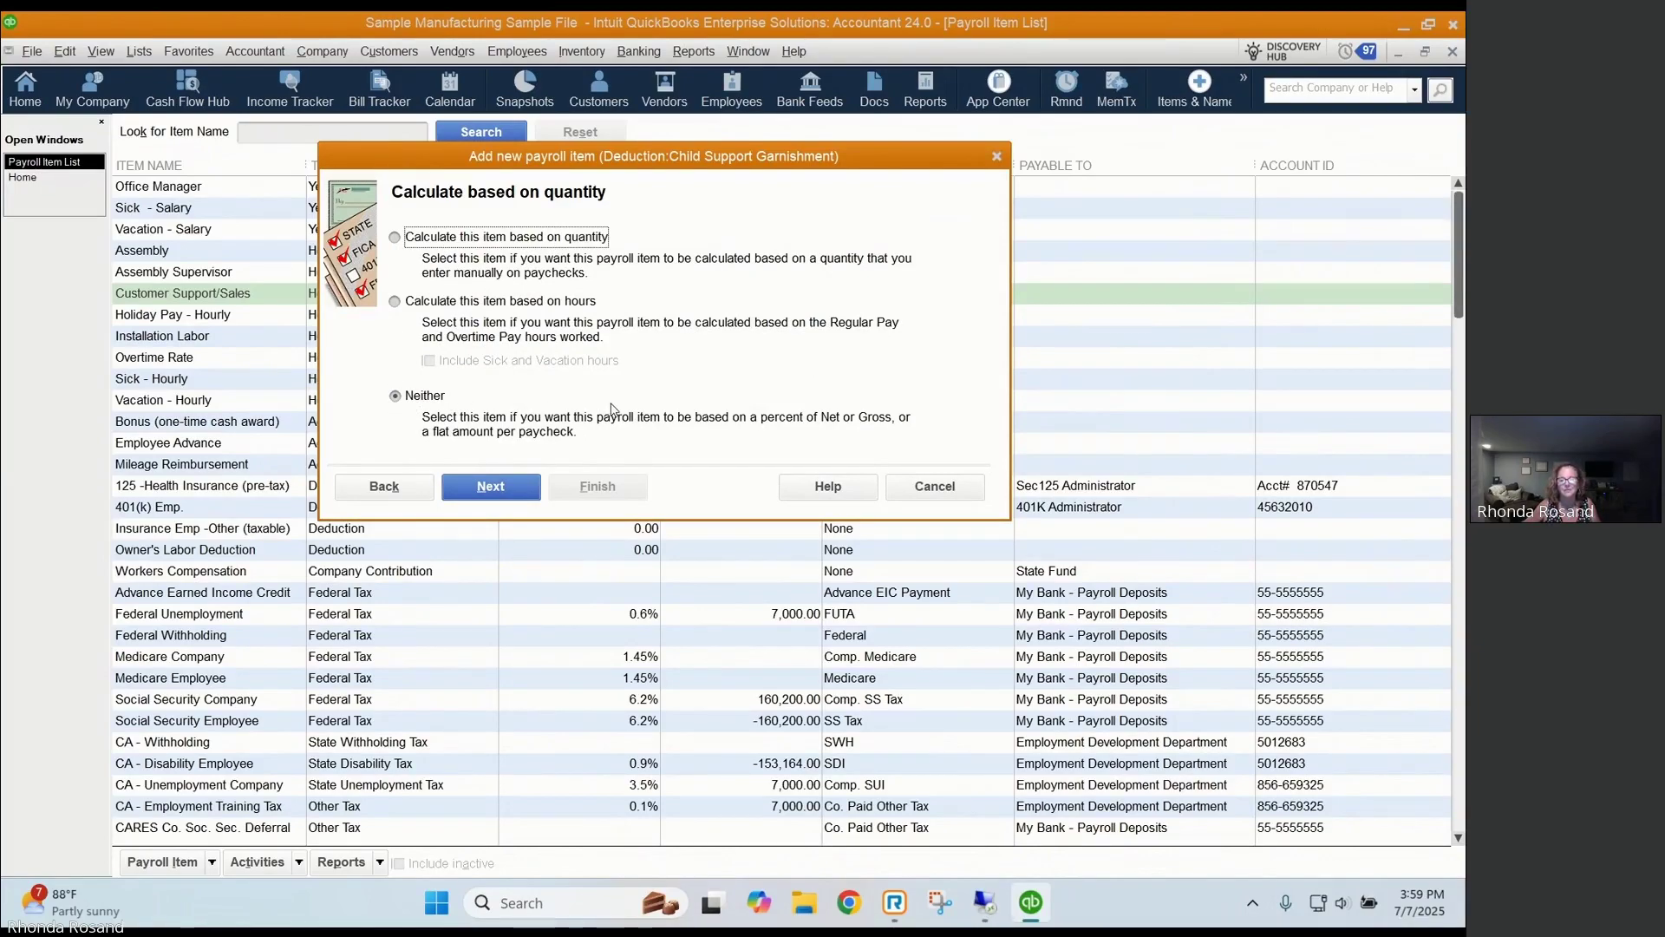
click(486, 485)
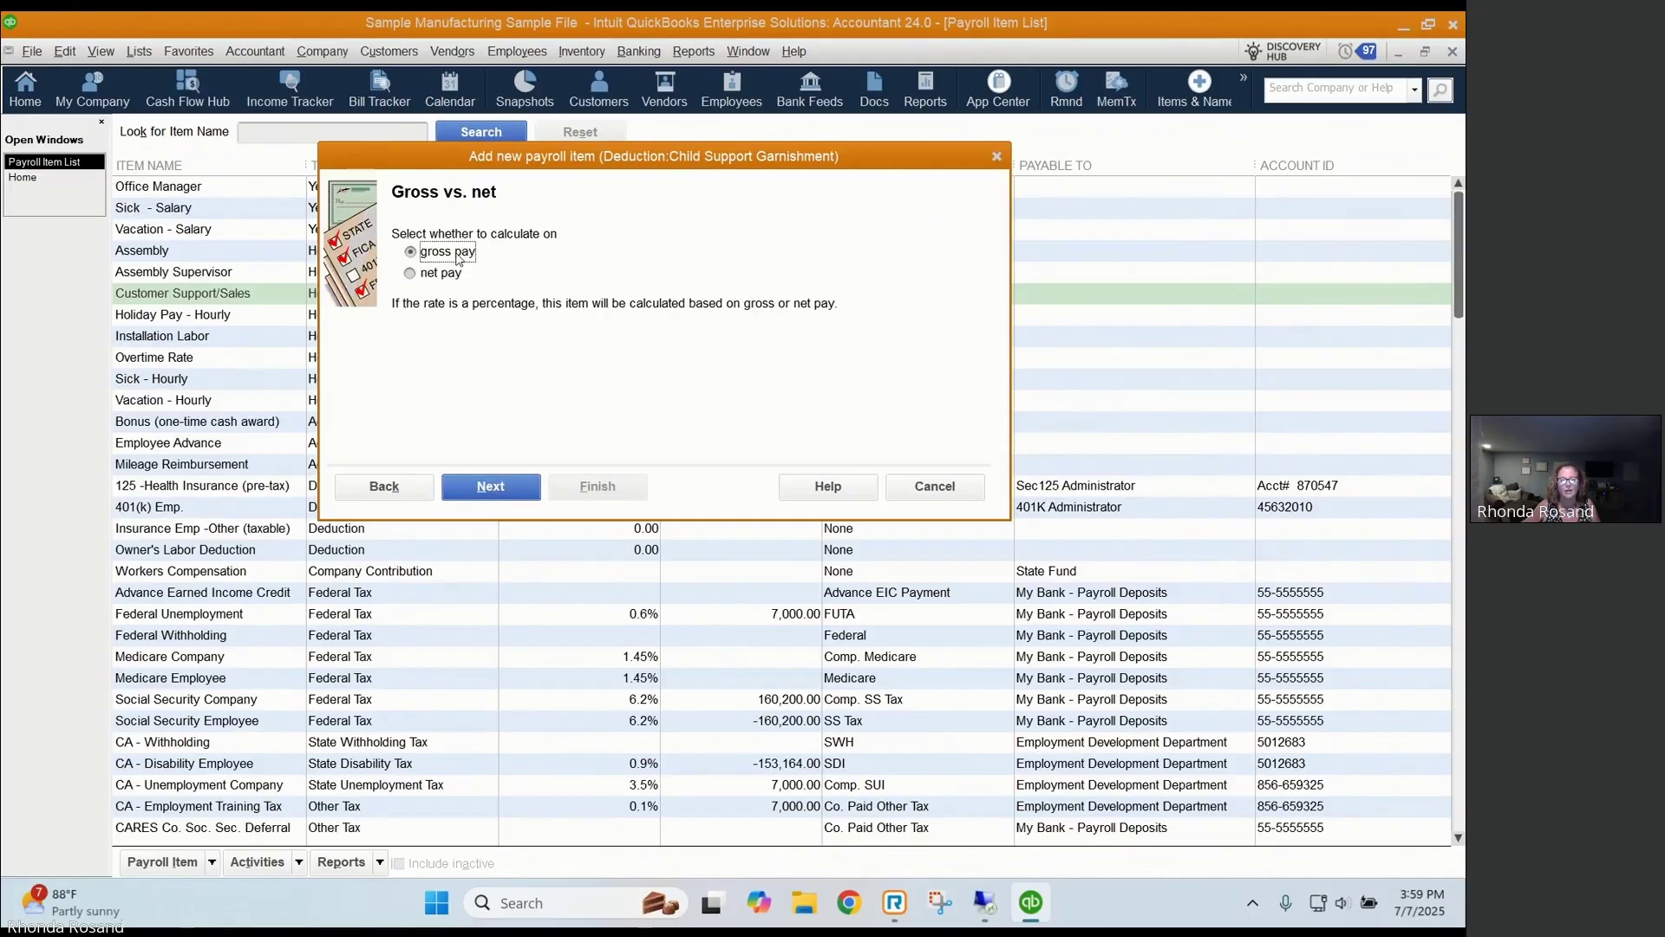
Calculate the deduction on net pay and finish the item with a default rate of 0.00 and no limit
click(438, 275)
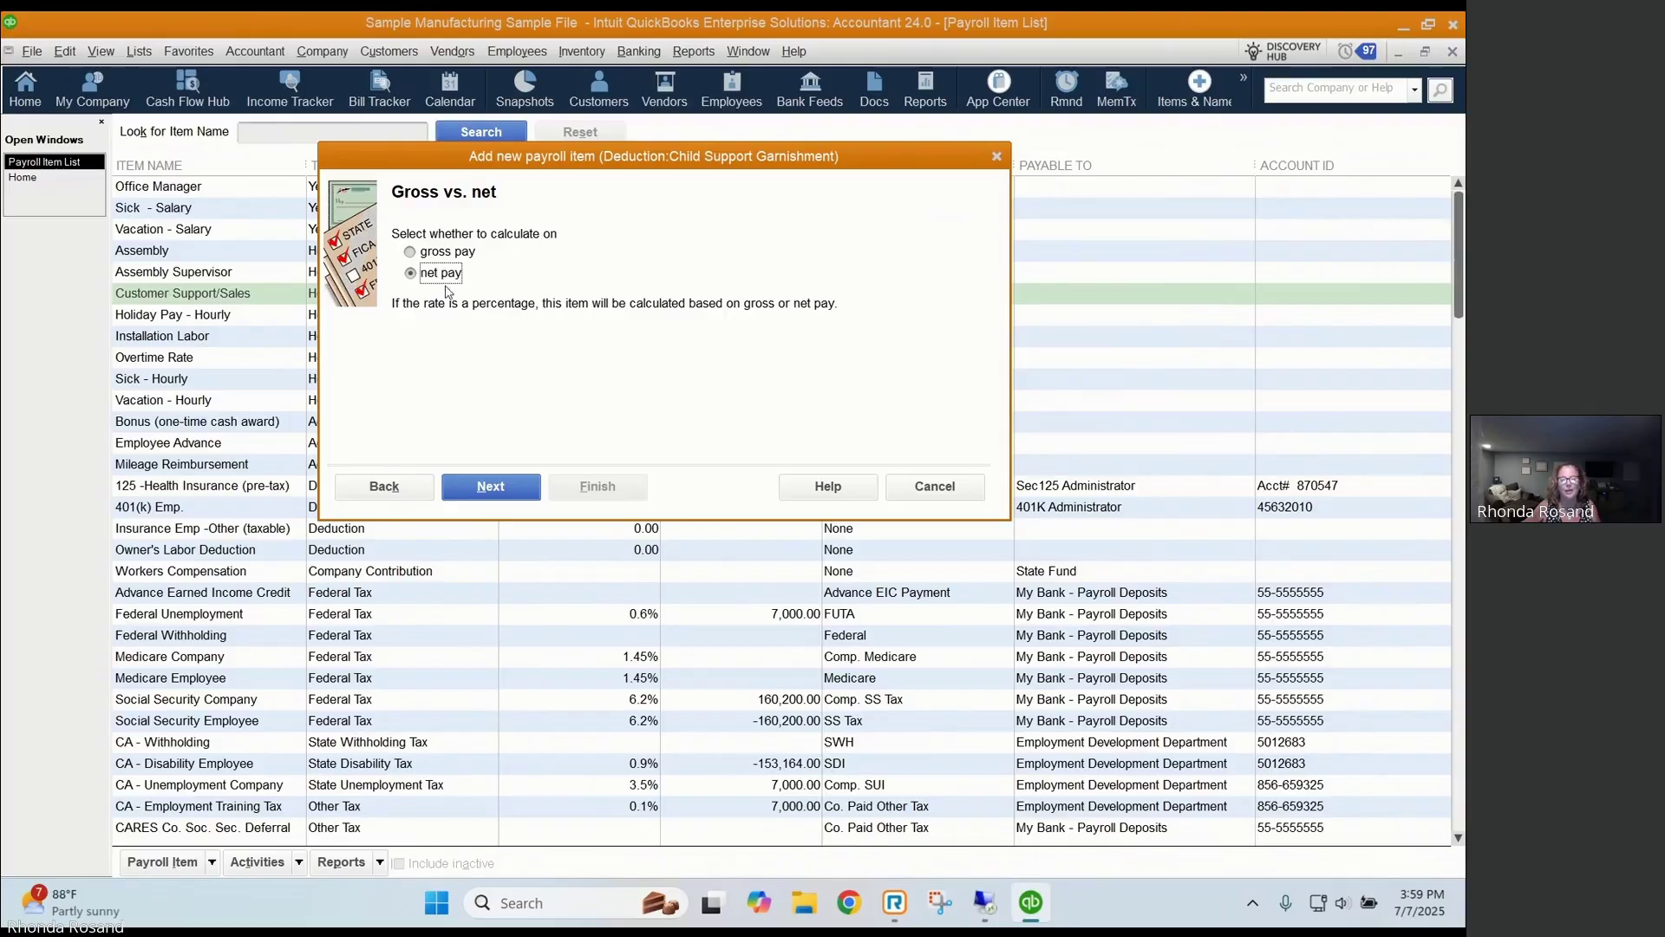
click(495, 484)
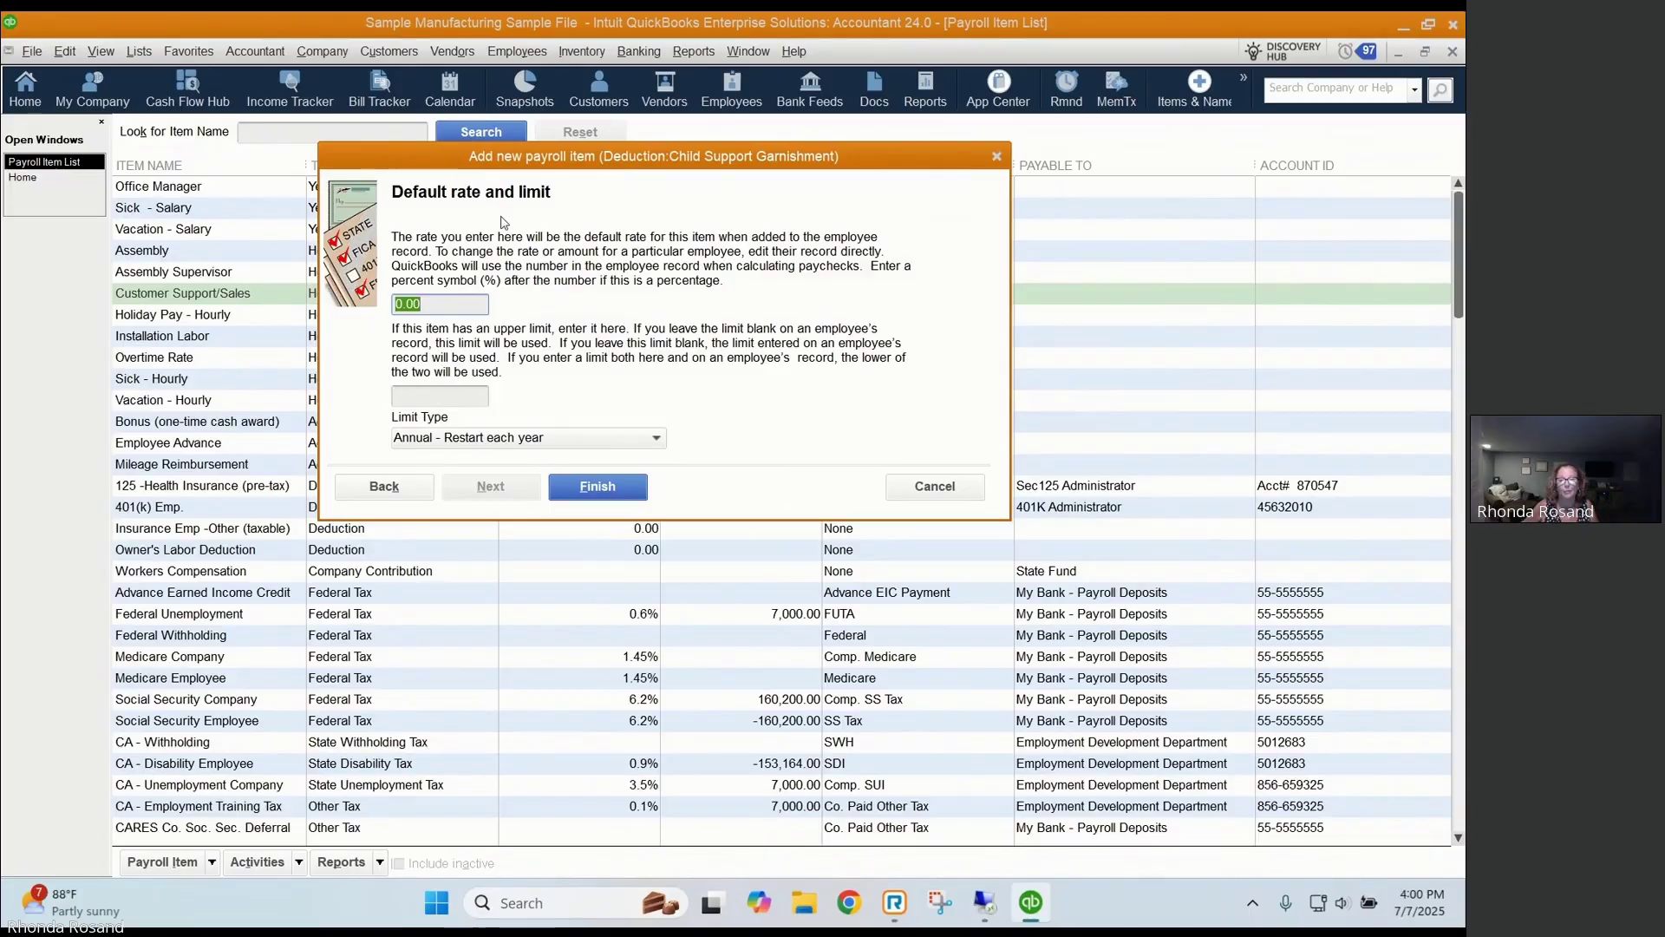
click(590, 490)
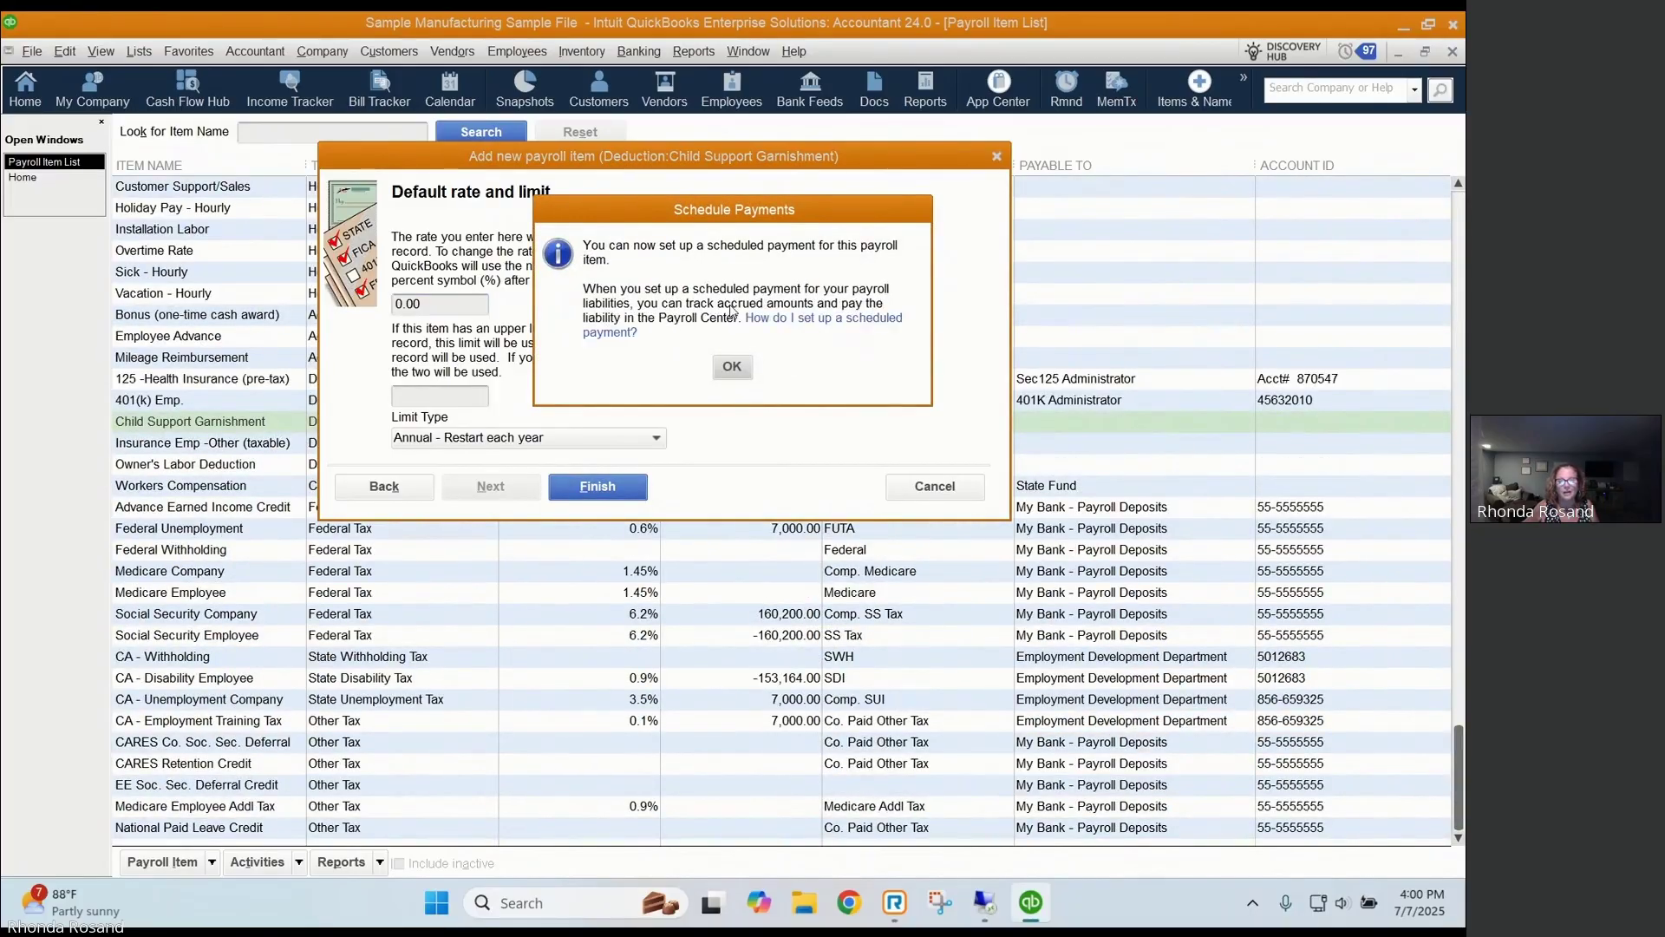
click(733, 368)
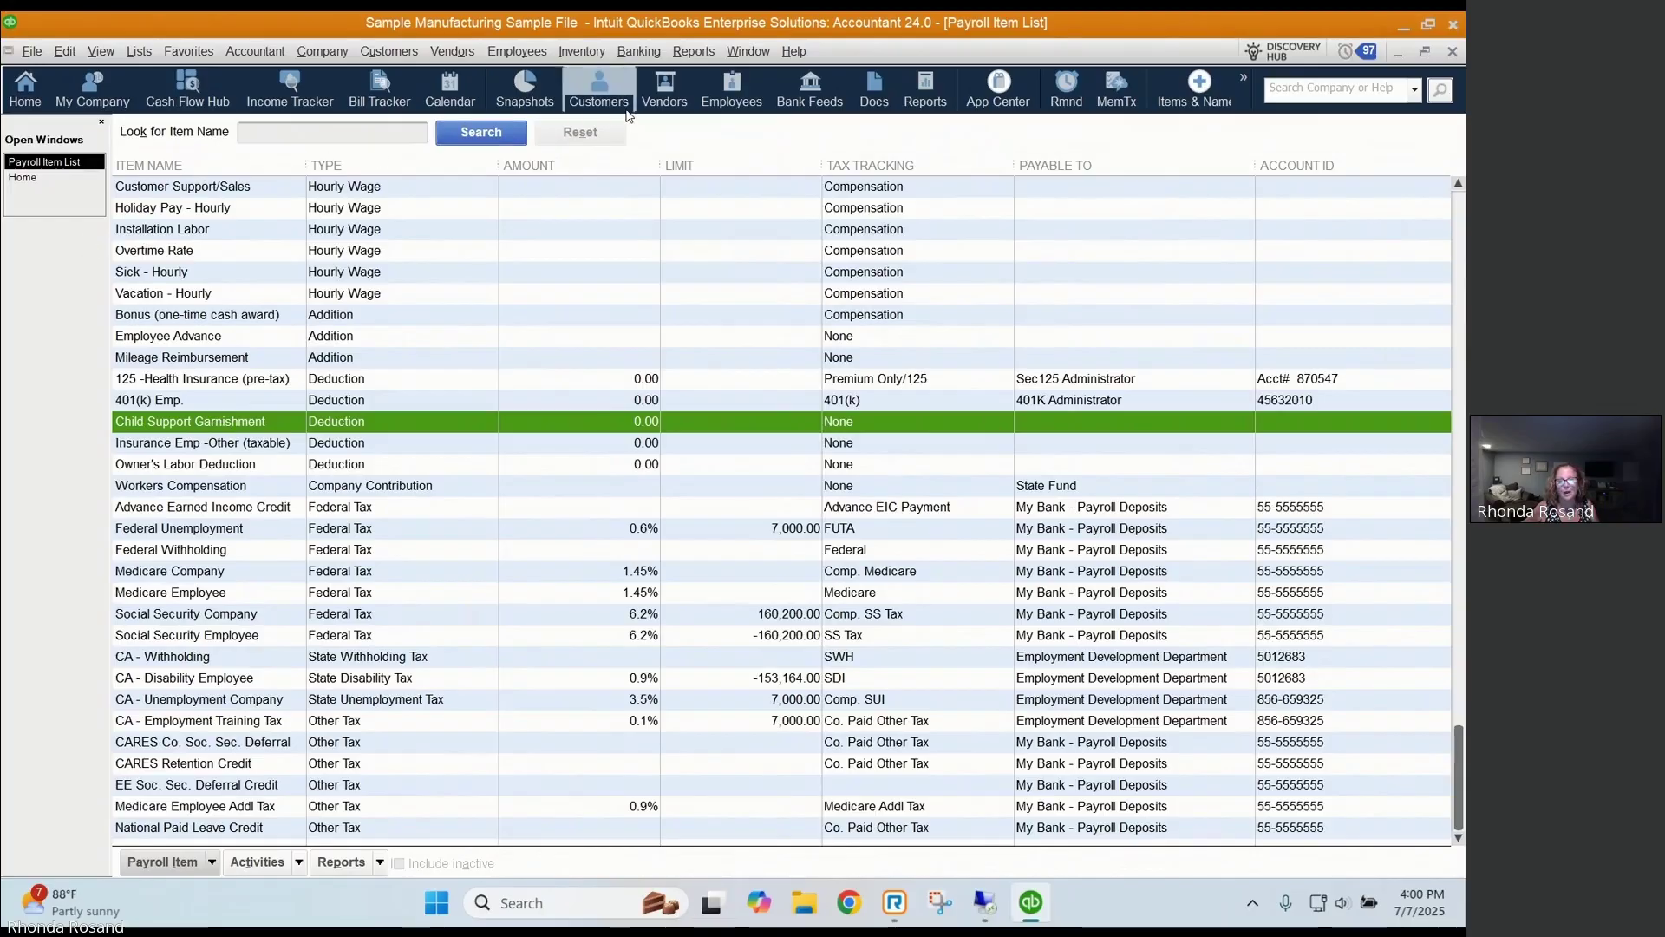
Open the payroll information of the first active employee for editing
click(721, 95)
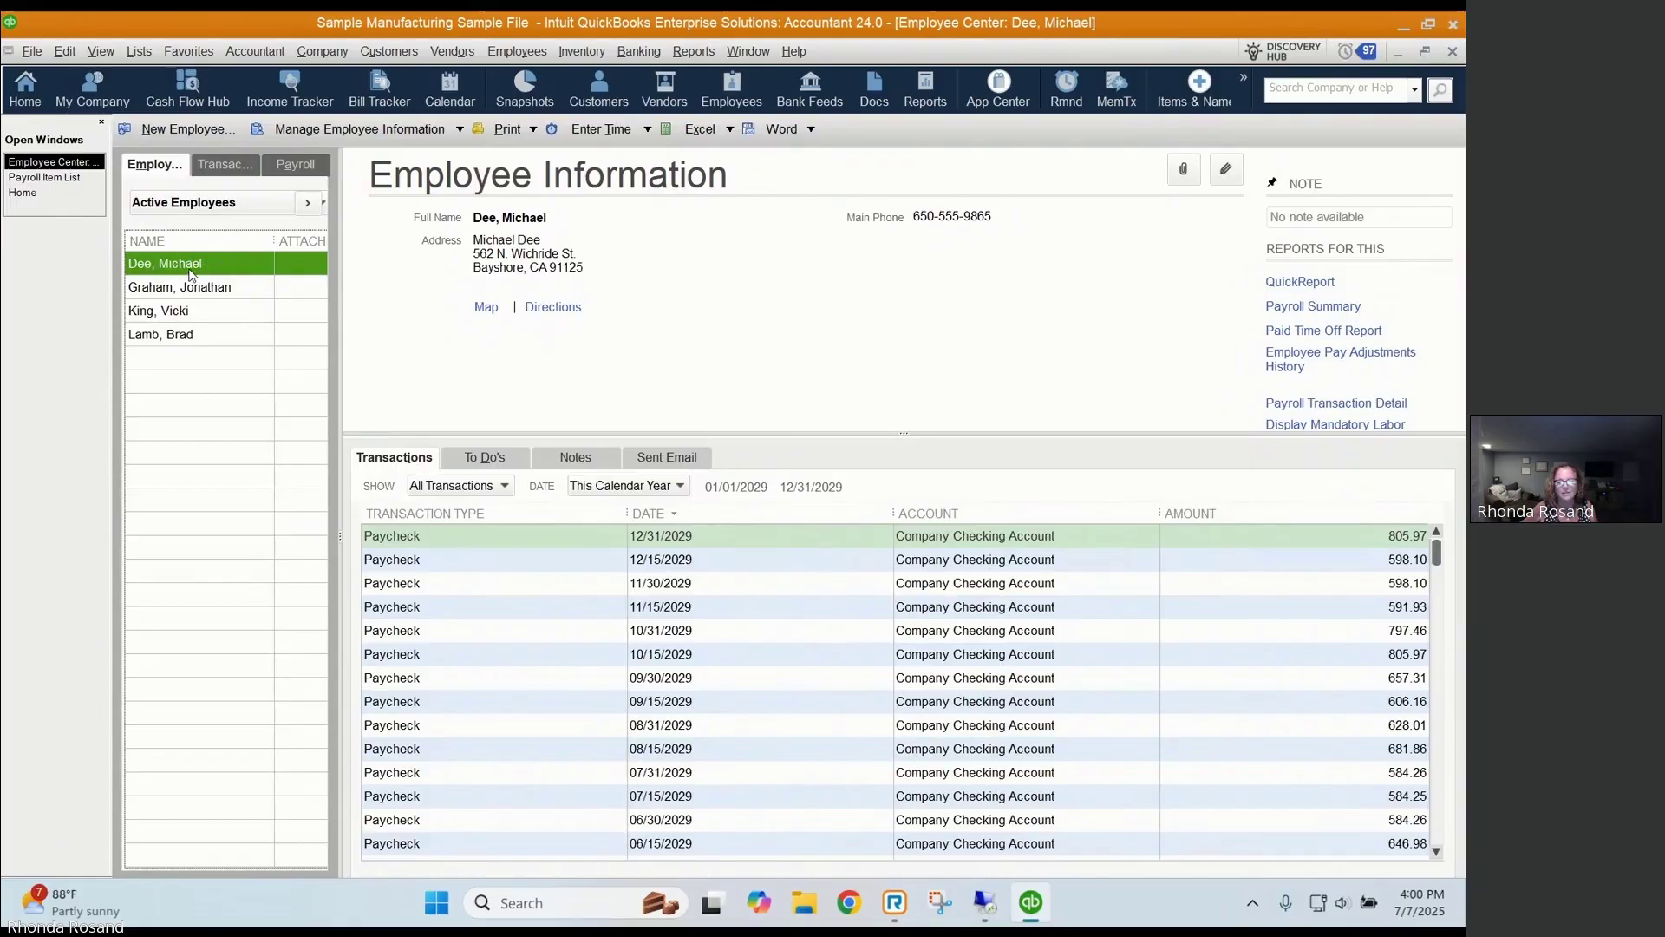
double_click(203, 265)
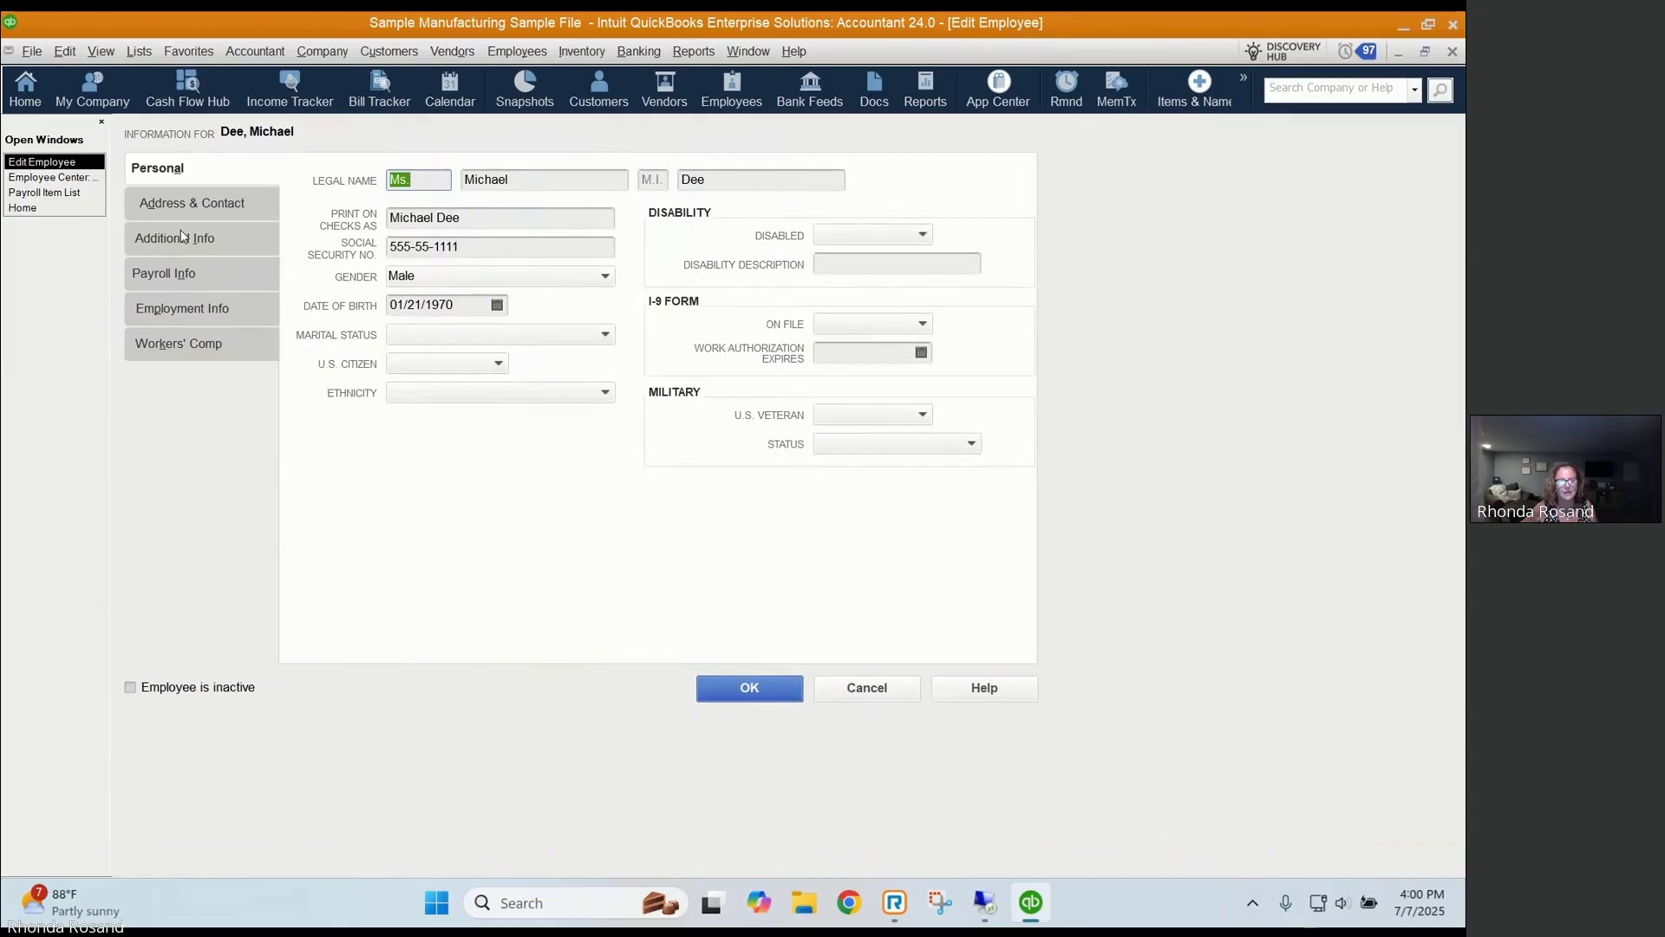
click(193, 279)
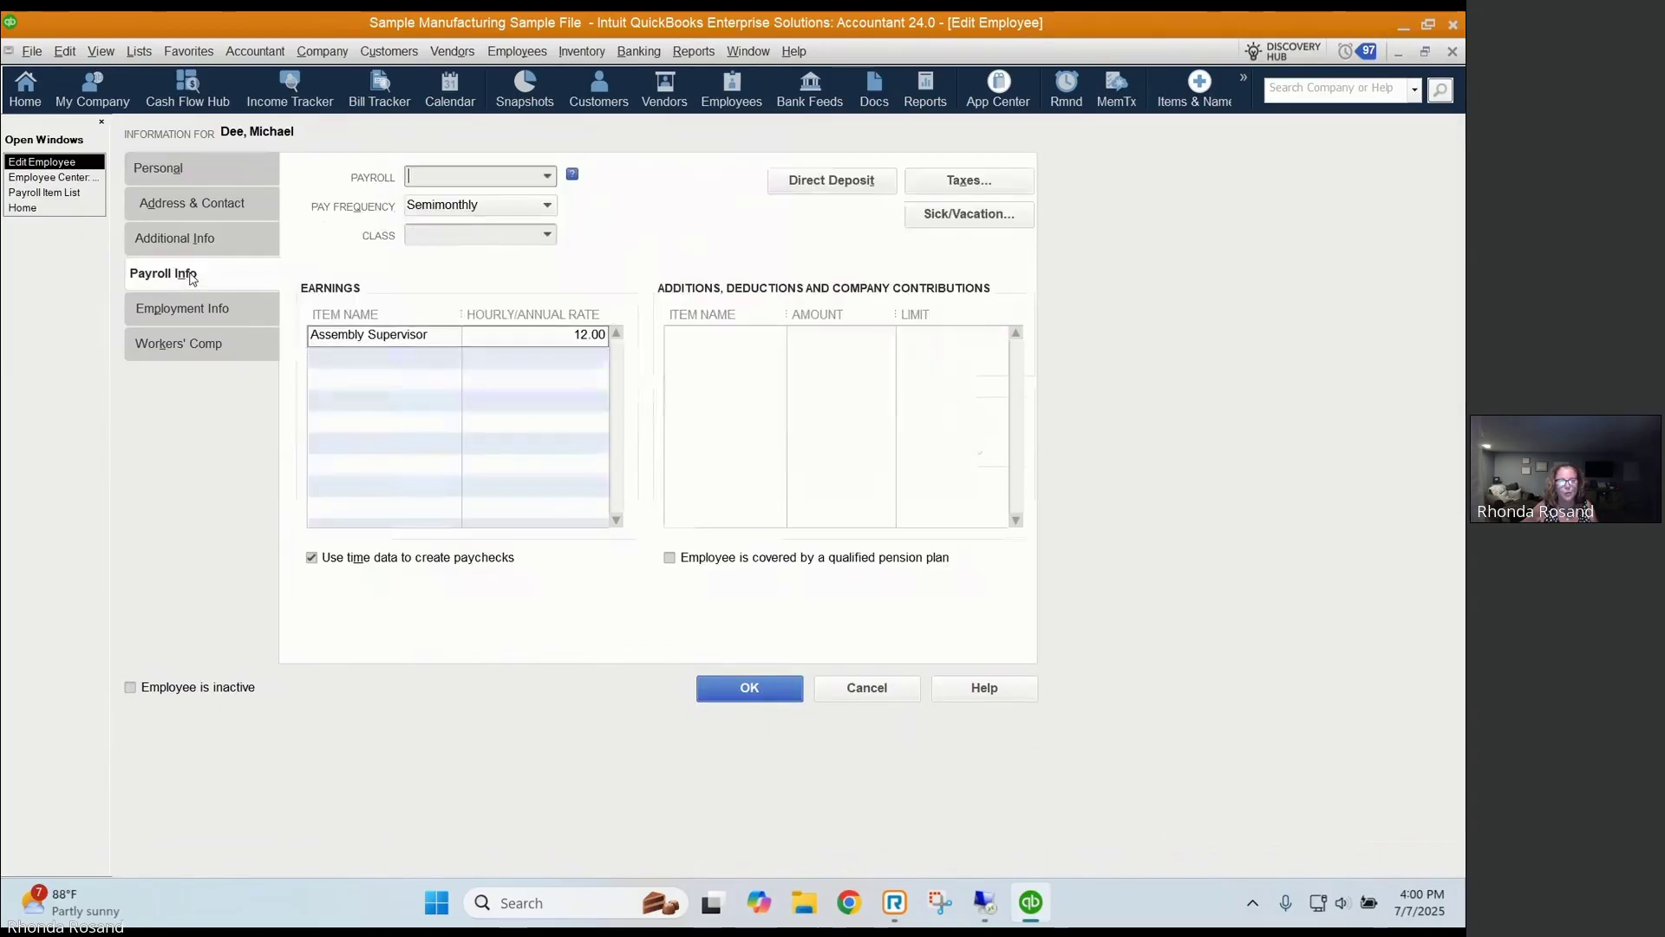
Add the Child Support Garnishment item to the employee's additions and deductions with an amount of -100
click(732, 334)
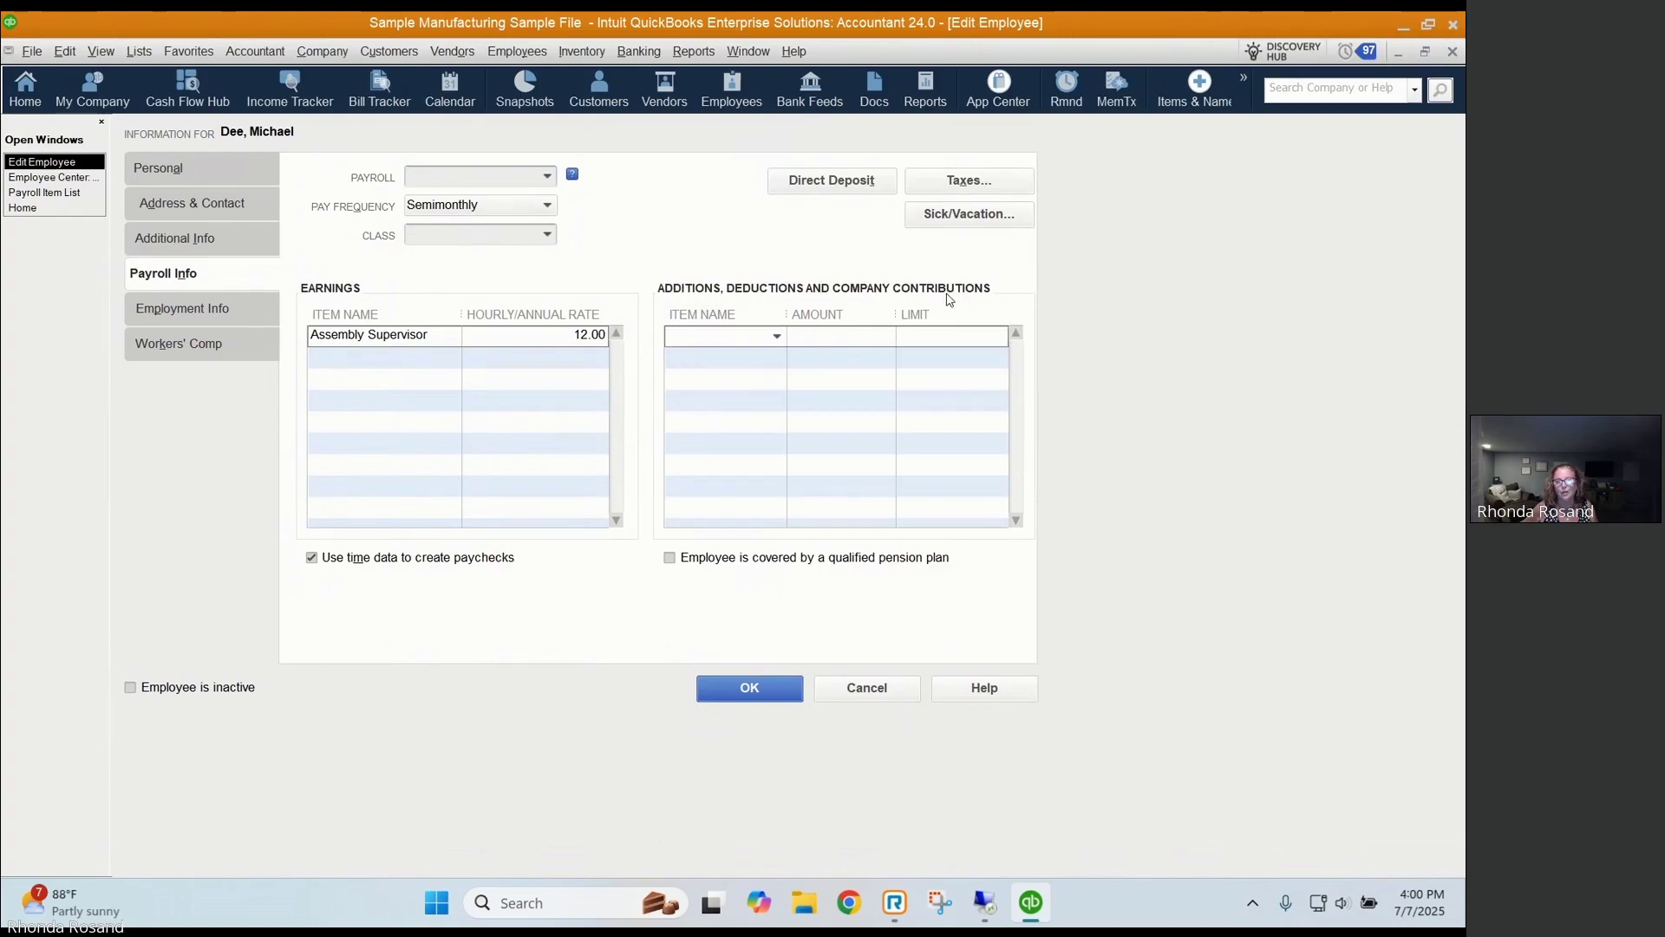
click(777, 336)
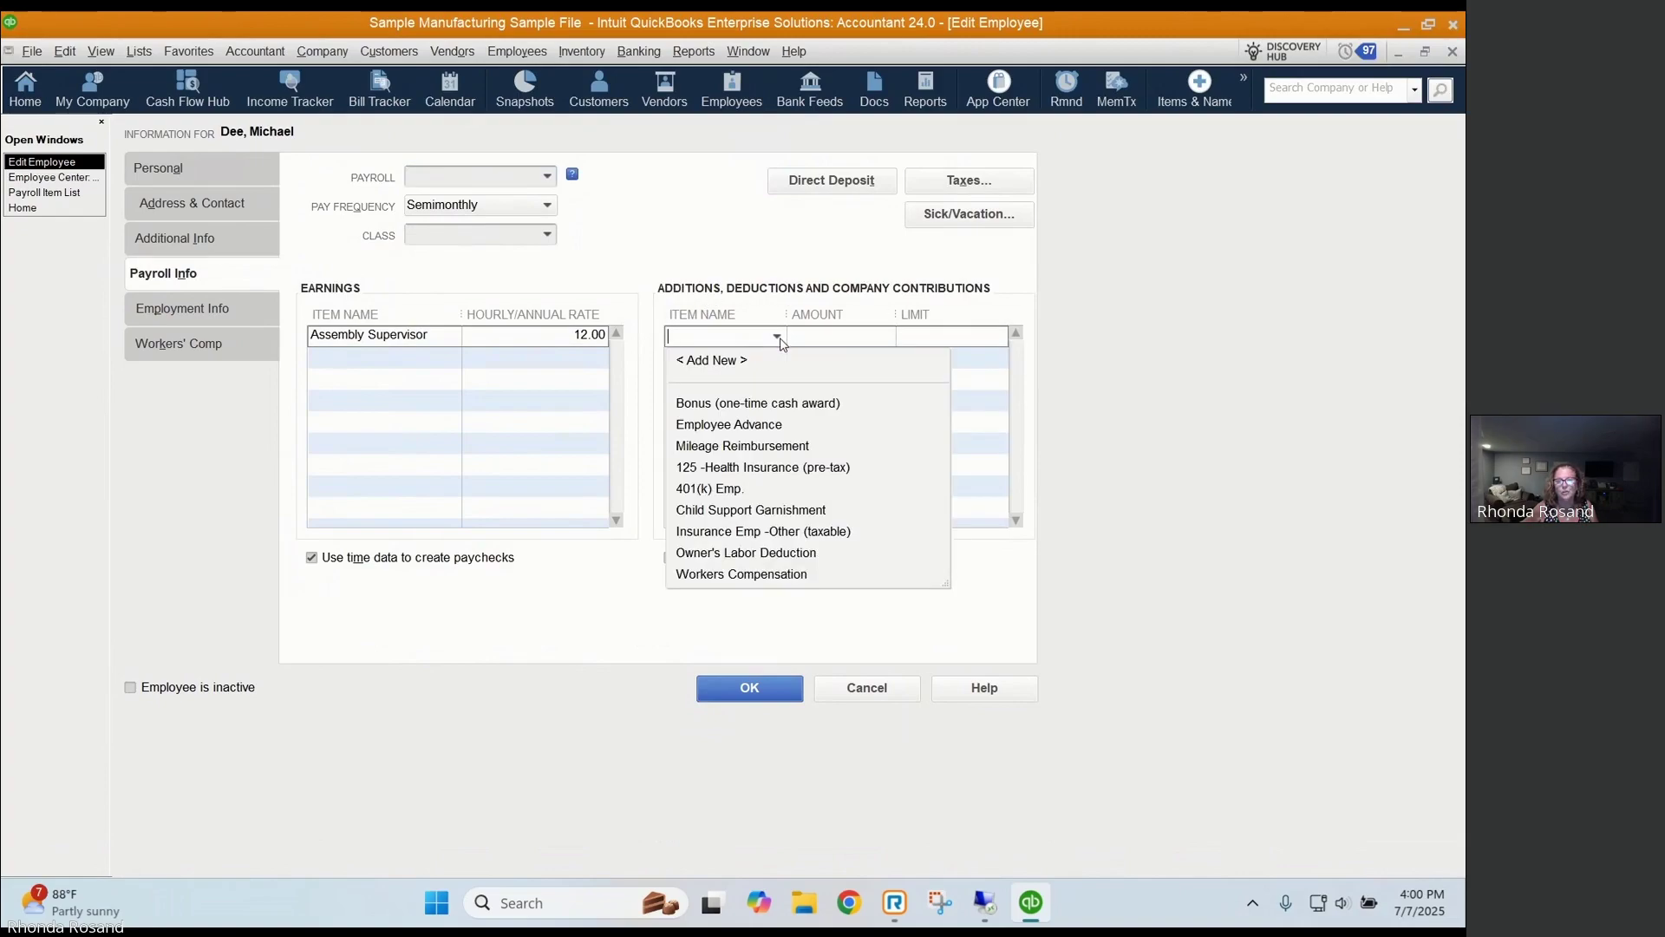
click(746, 511)
click(844, 334)
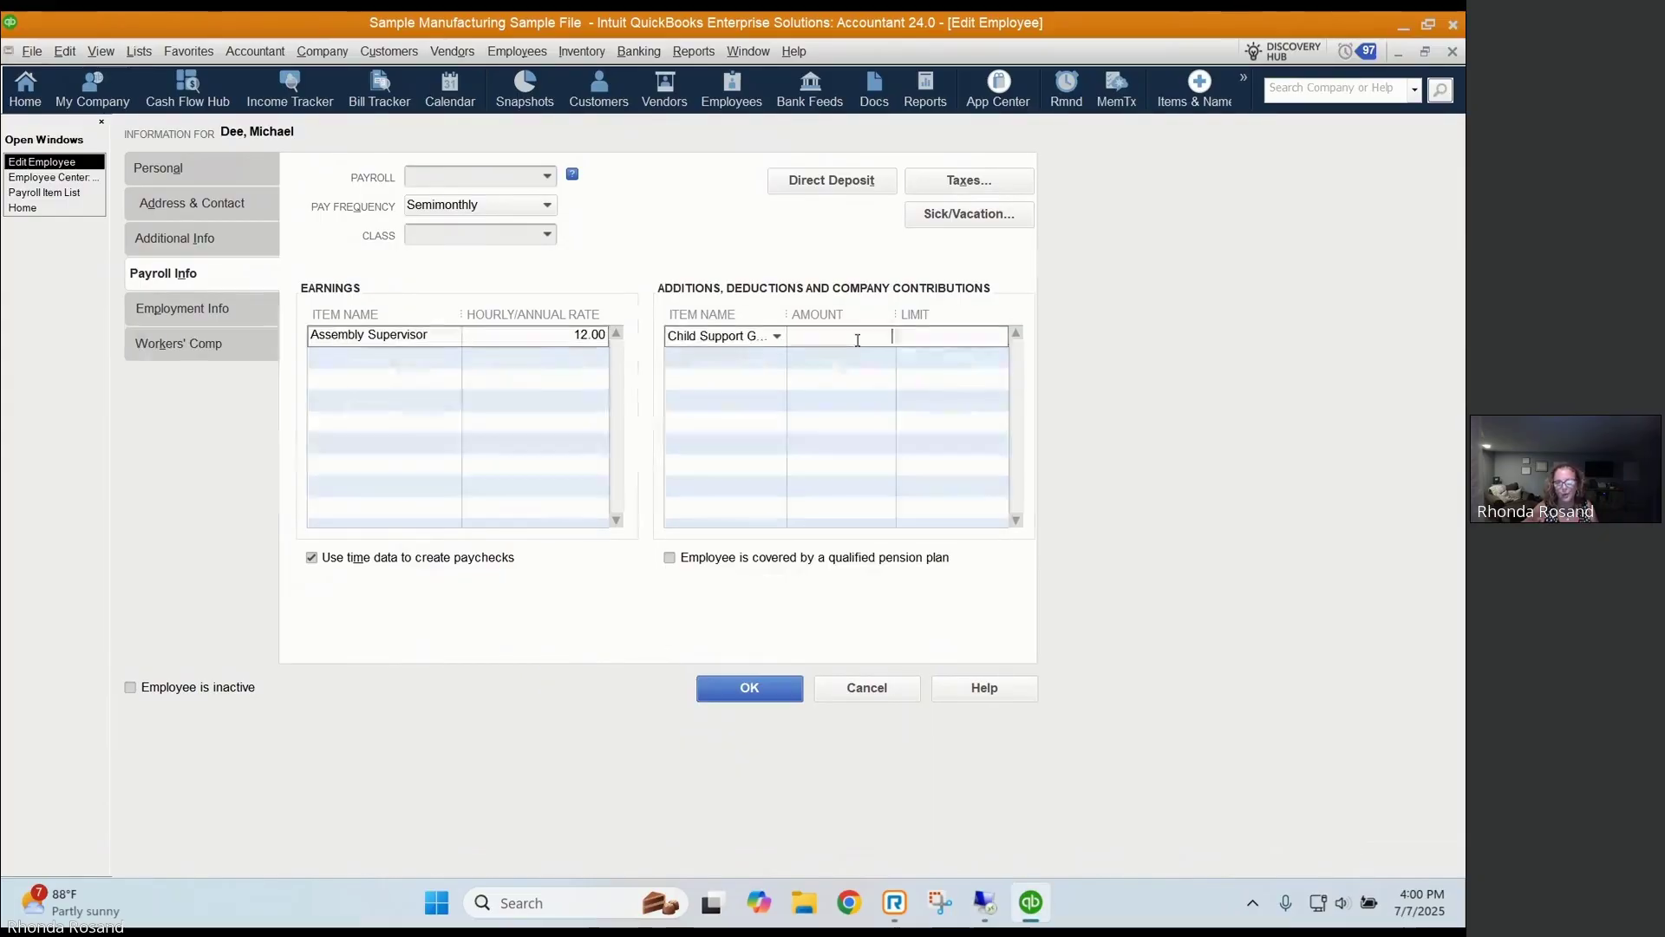
text(-100)
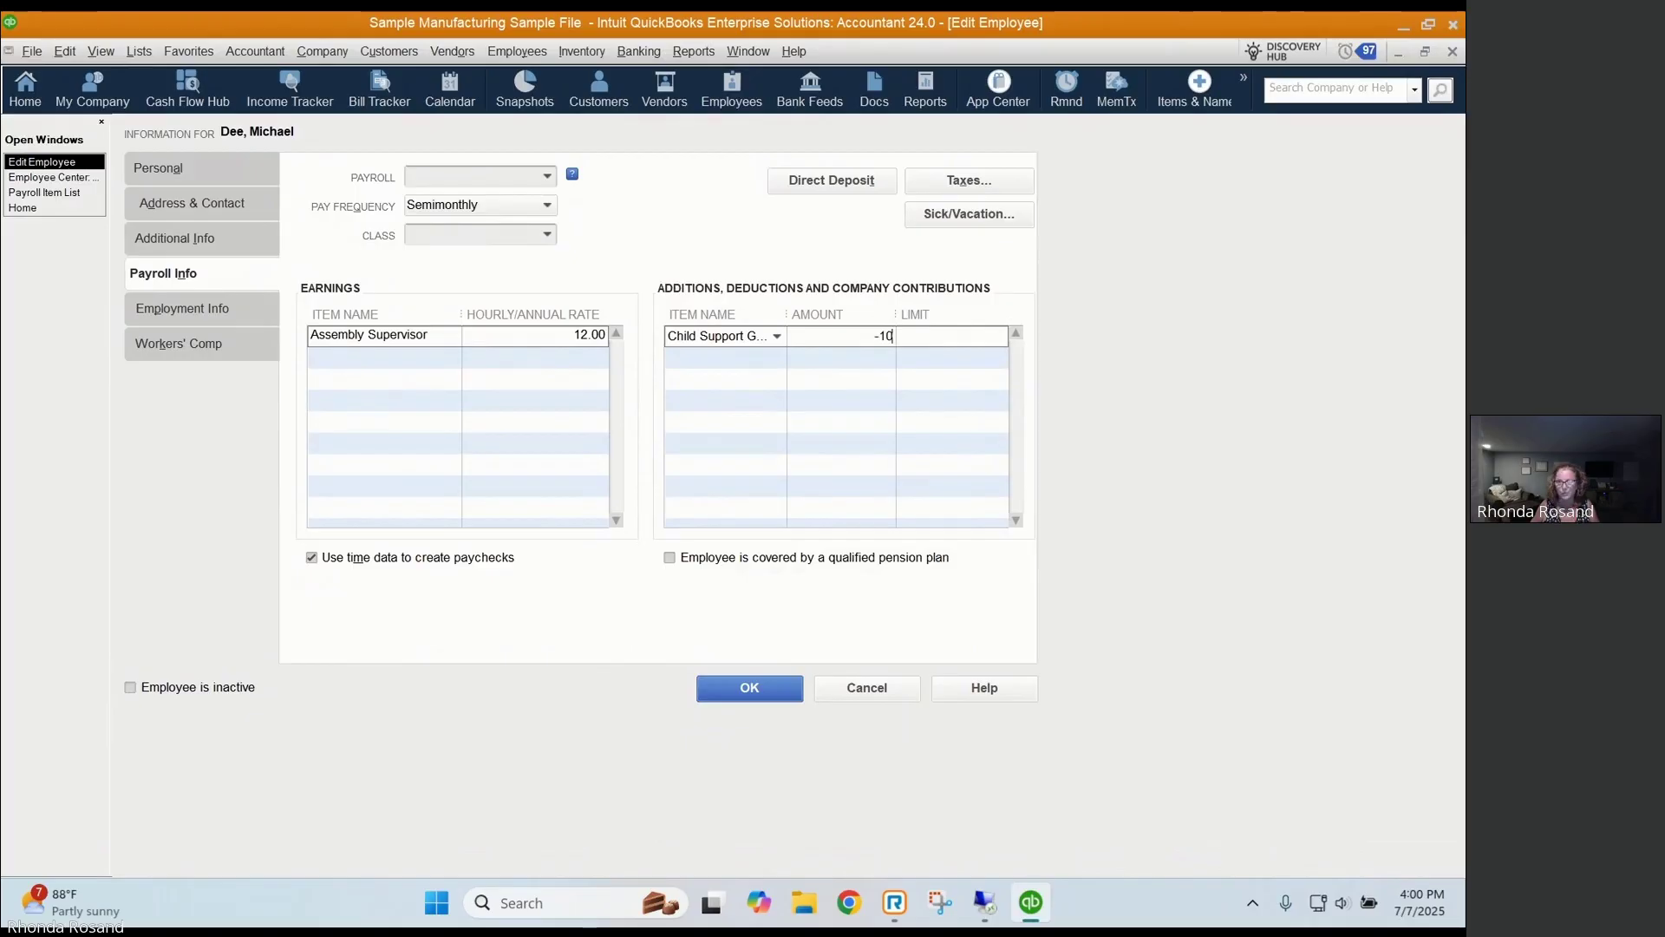
key(Tab)
Keep the Semimonthly pay frequency, set the Child Support Garnishment amount to -200, and save the employee record
click(822, 336)
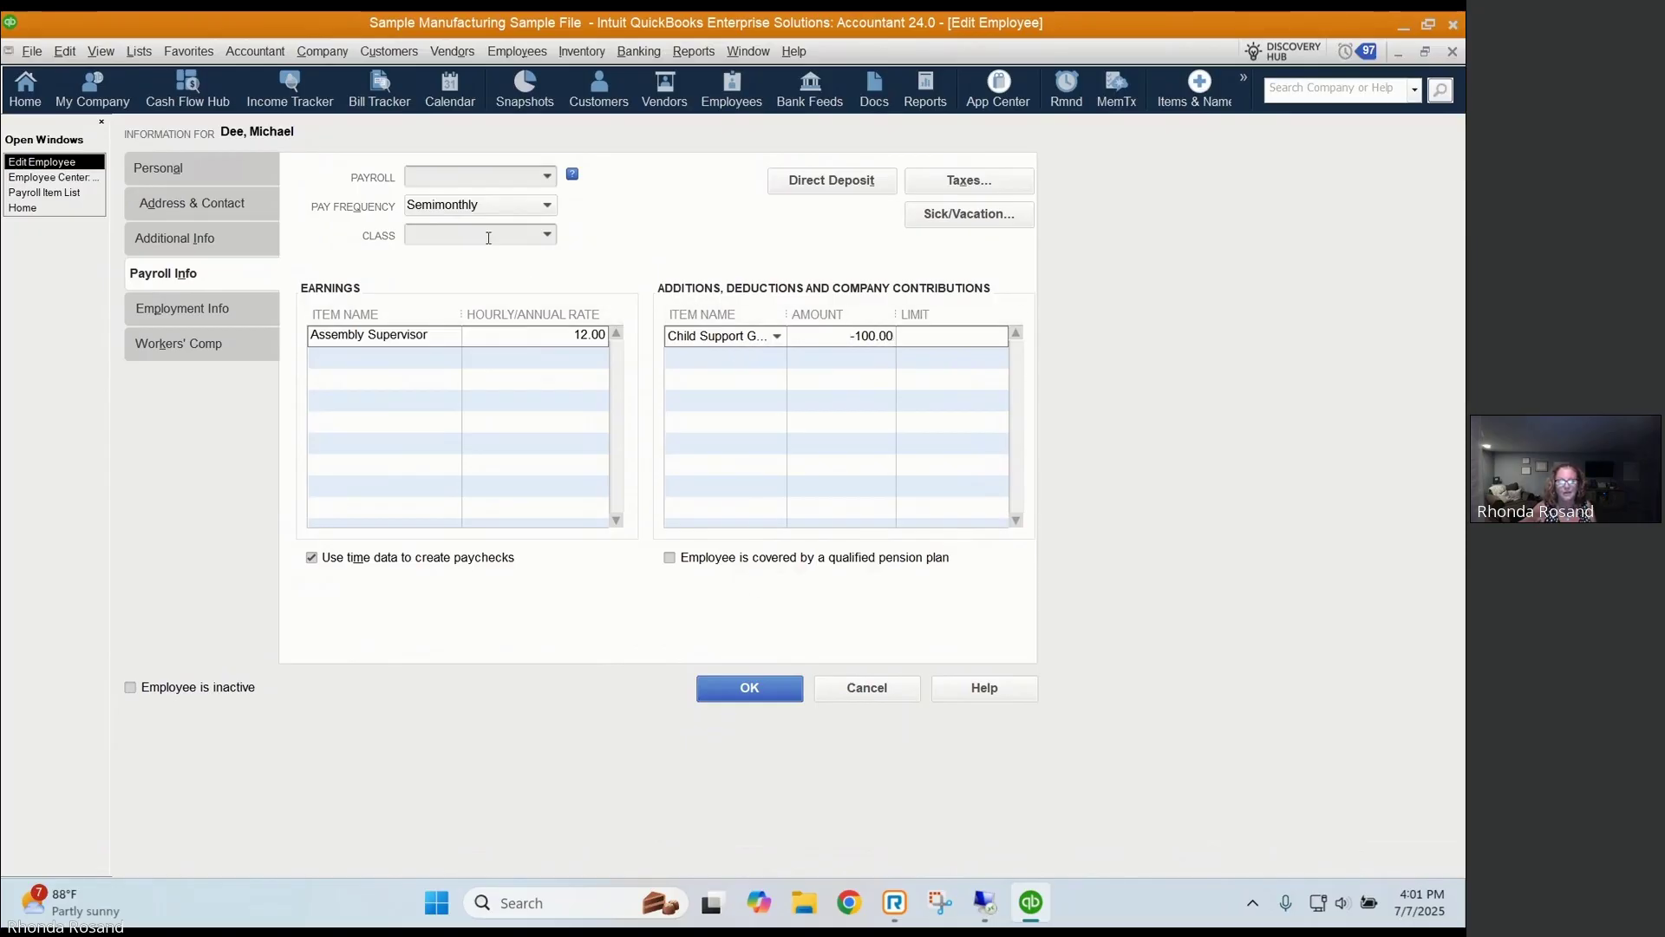
click(488, 210)
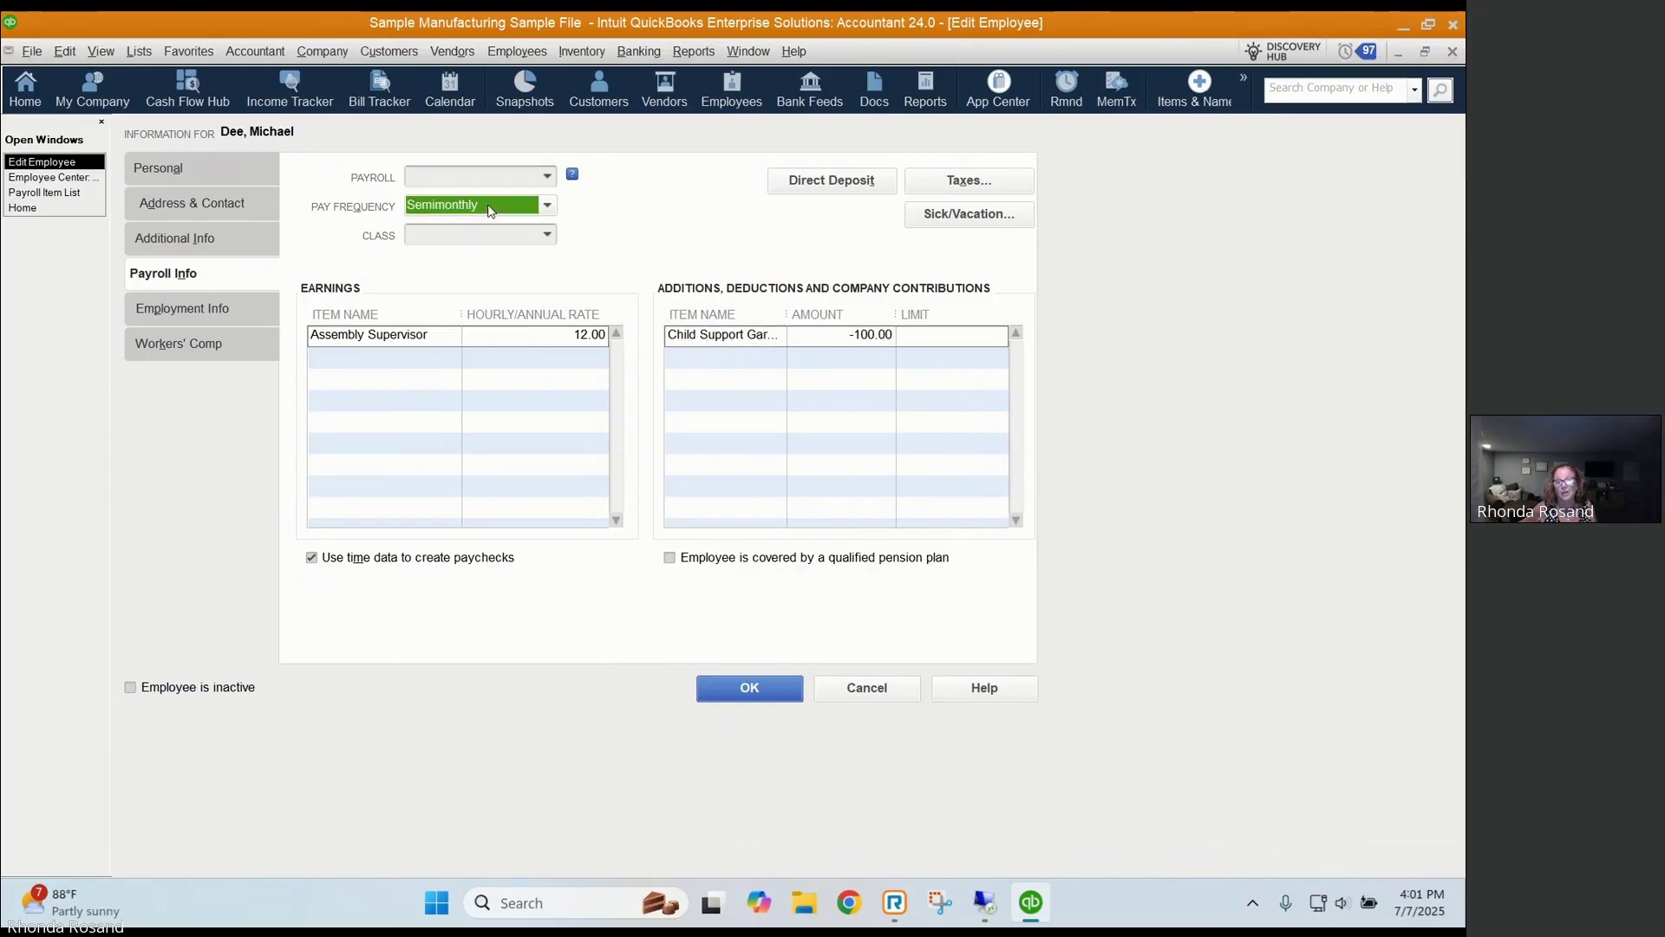
click(488, 211)
click(849, 338)
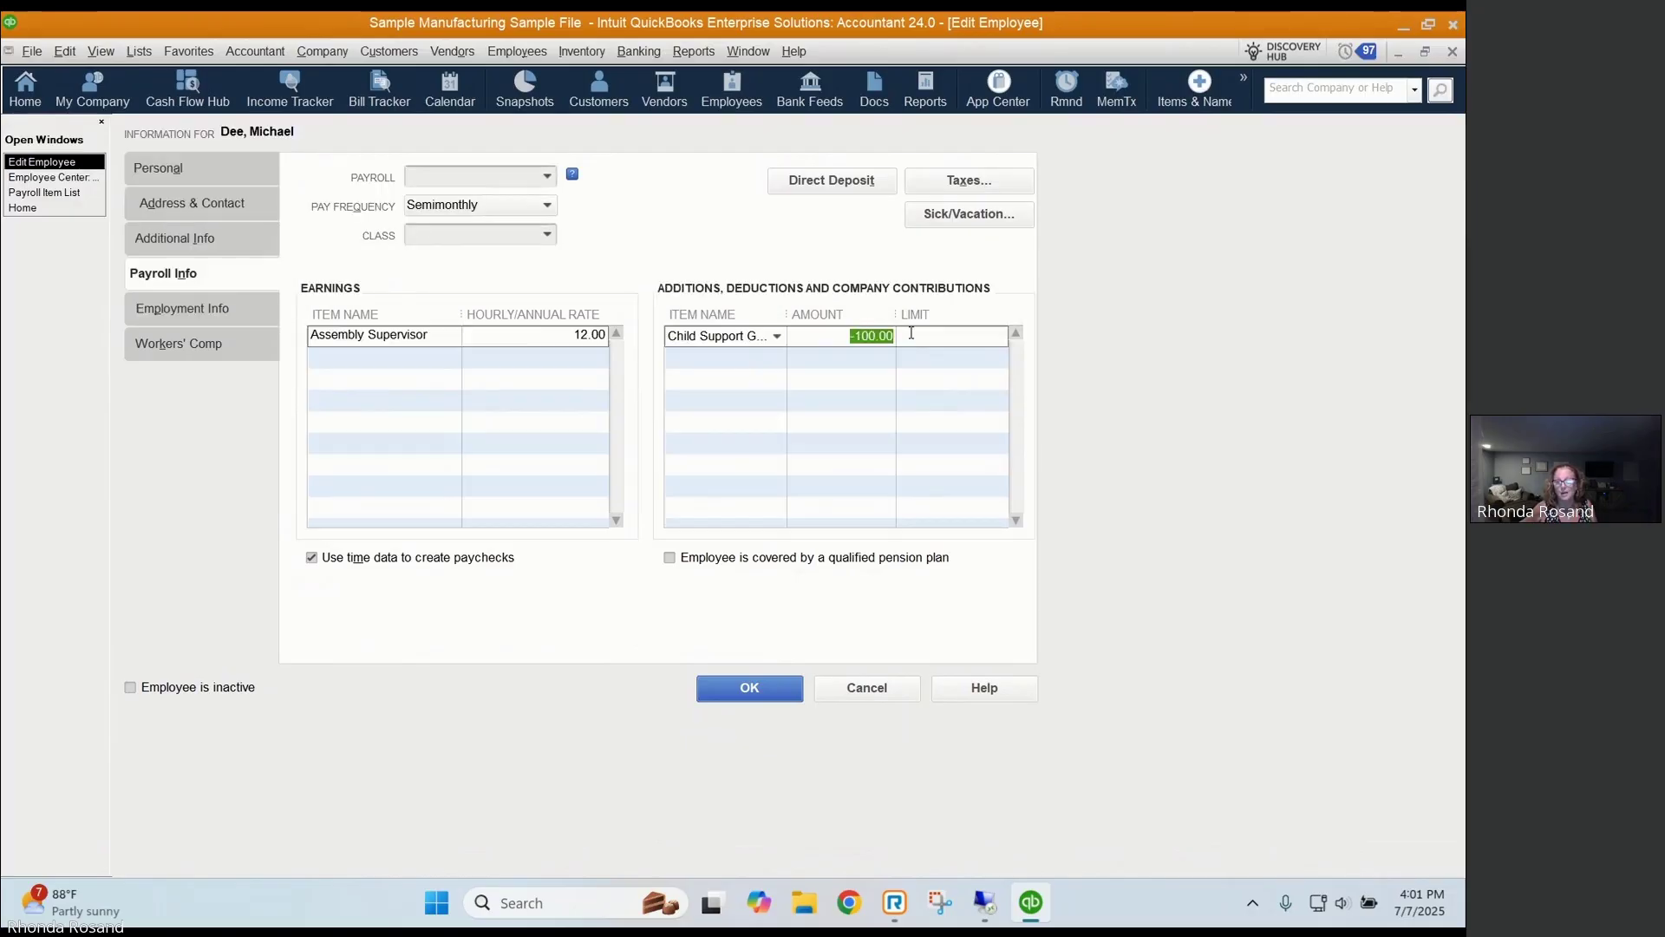
text(-200)
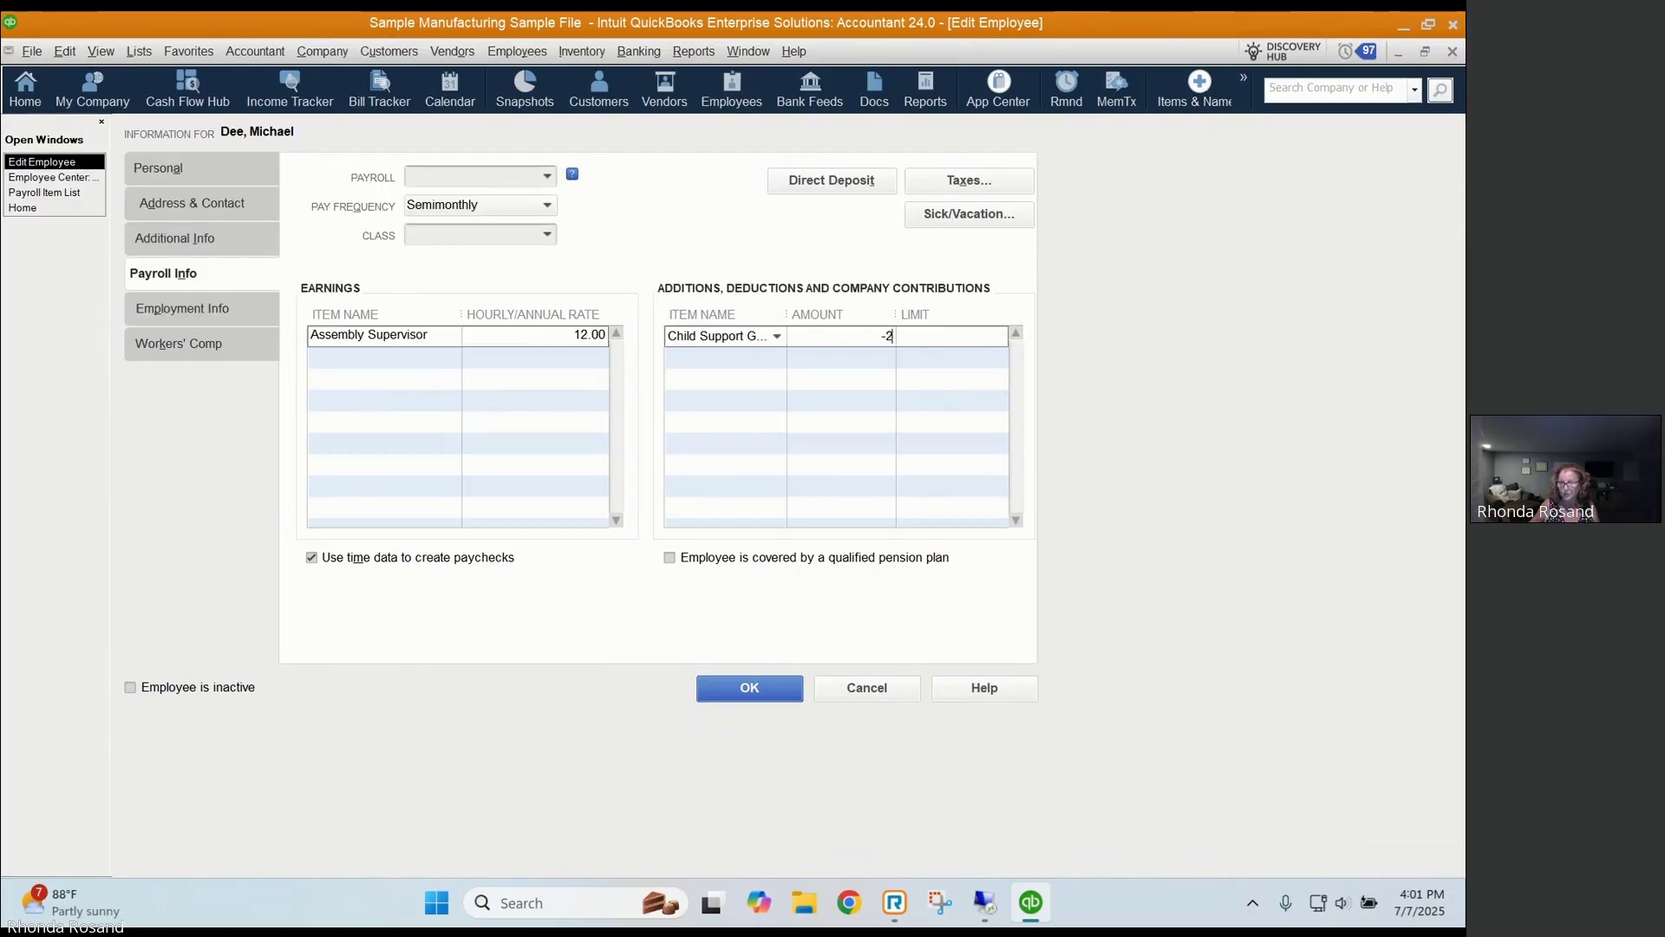
key(Tab)
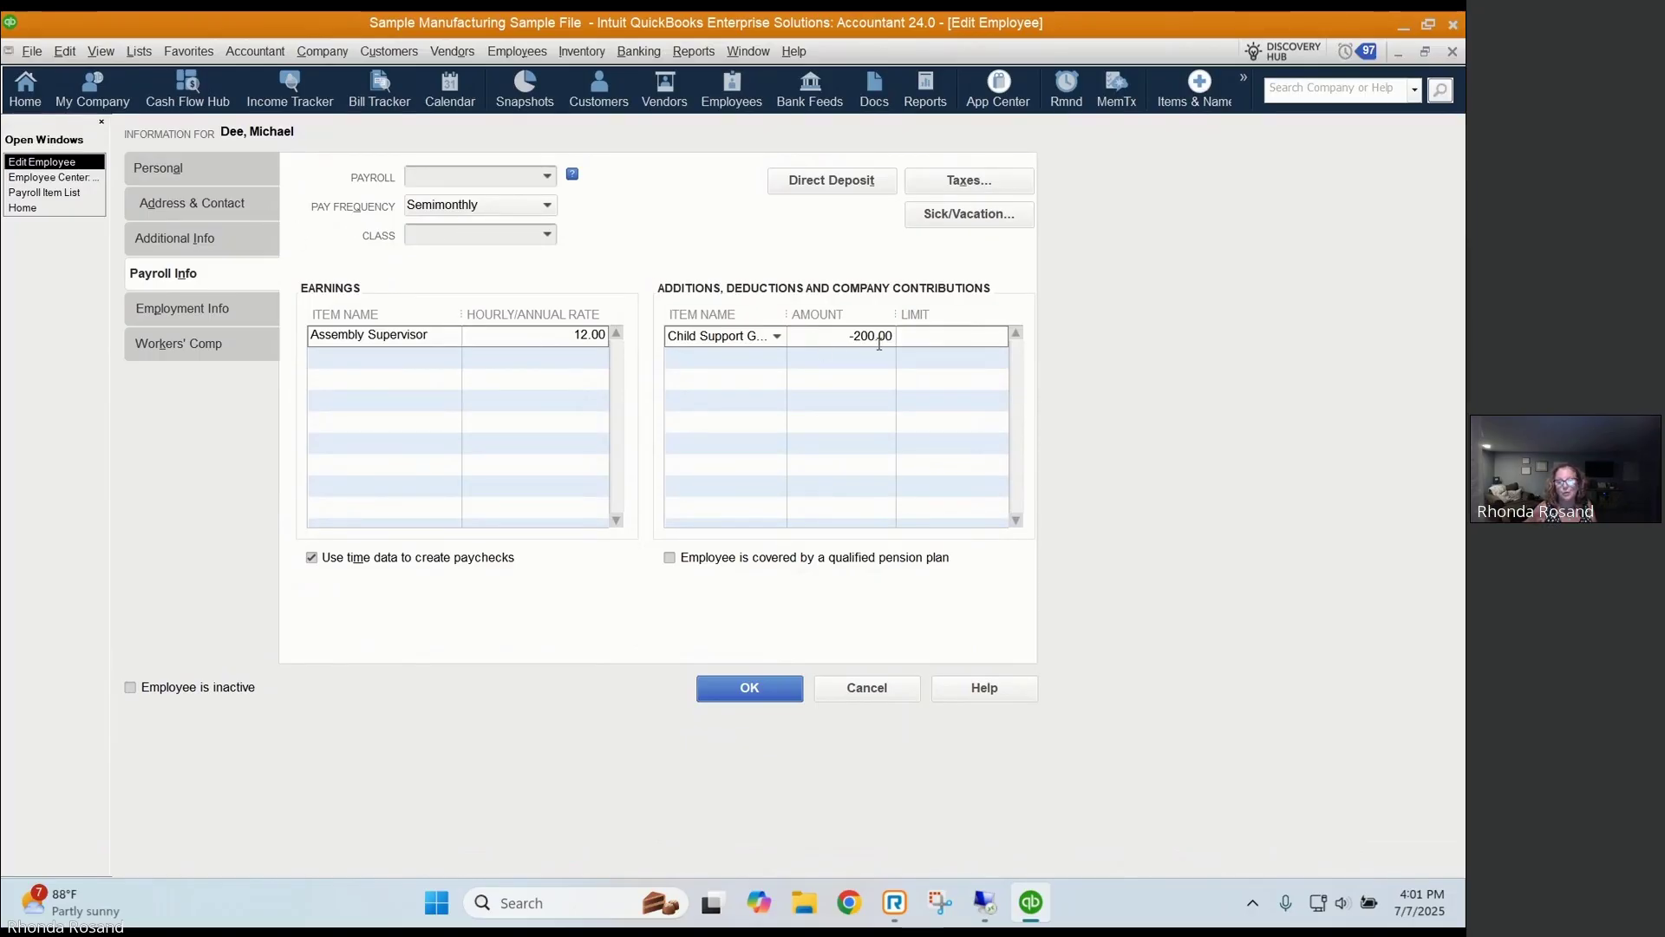
click(759, 677)
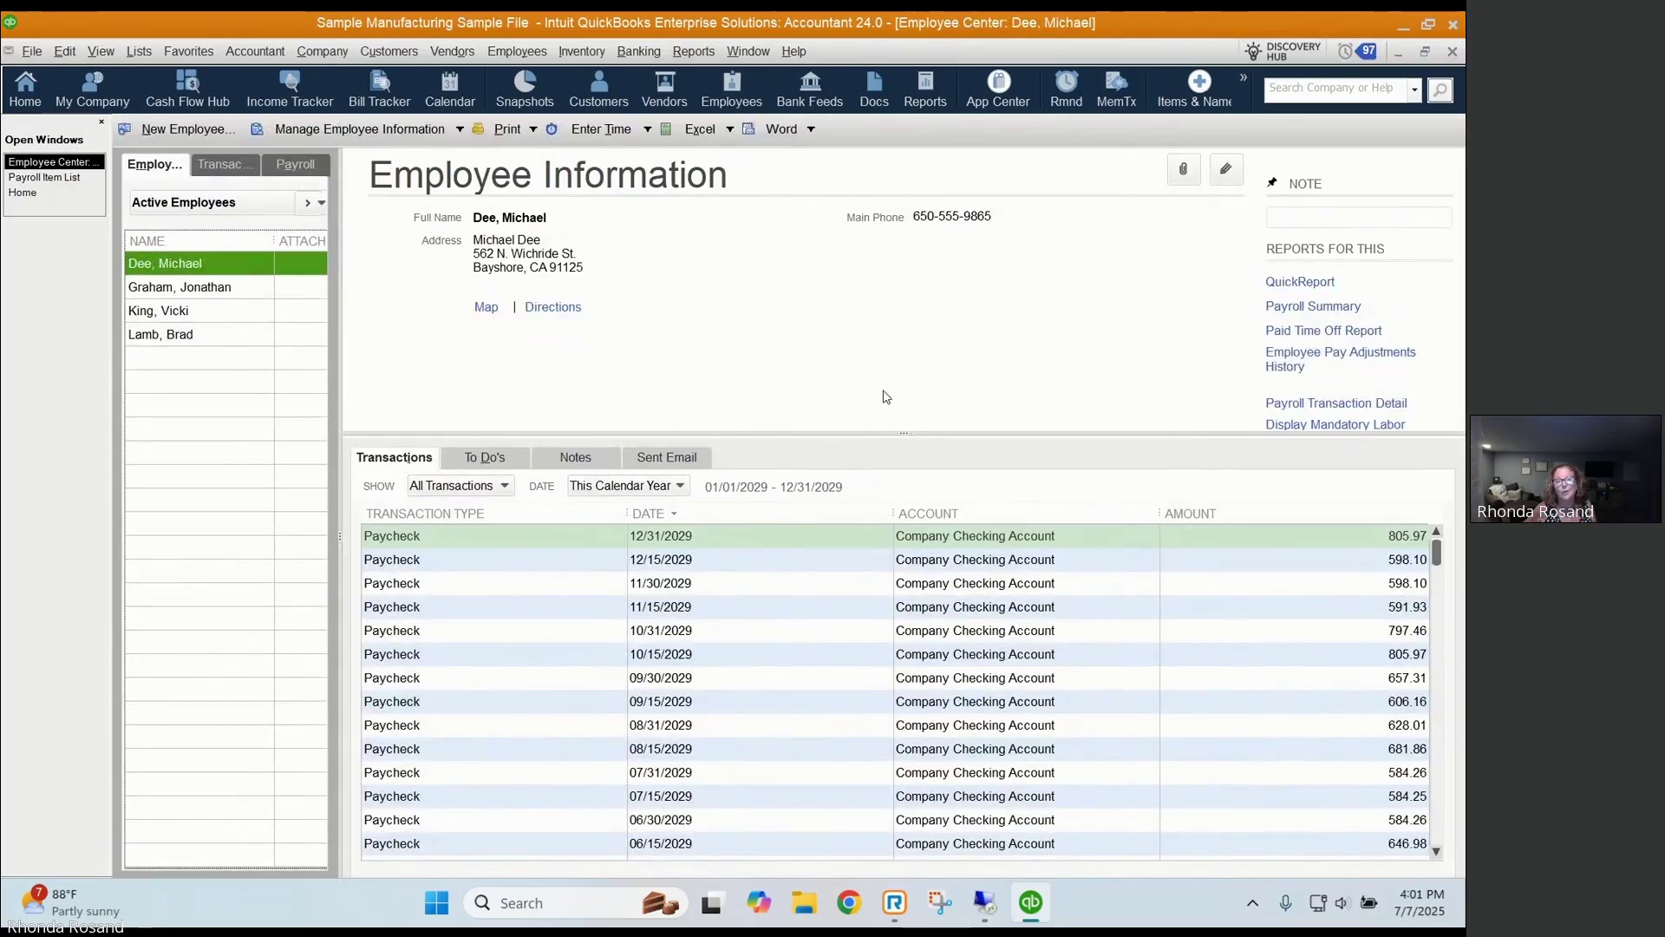
View the taxes and other liabilities due in the Payroll Center
click(282, 177)
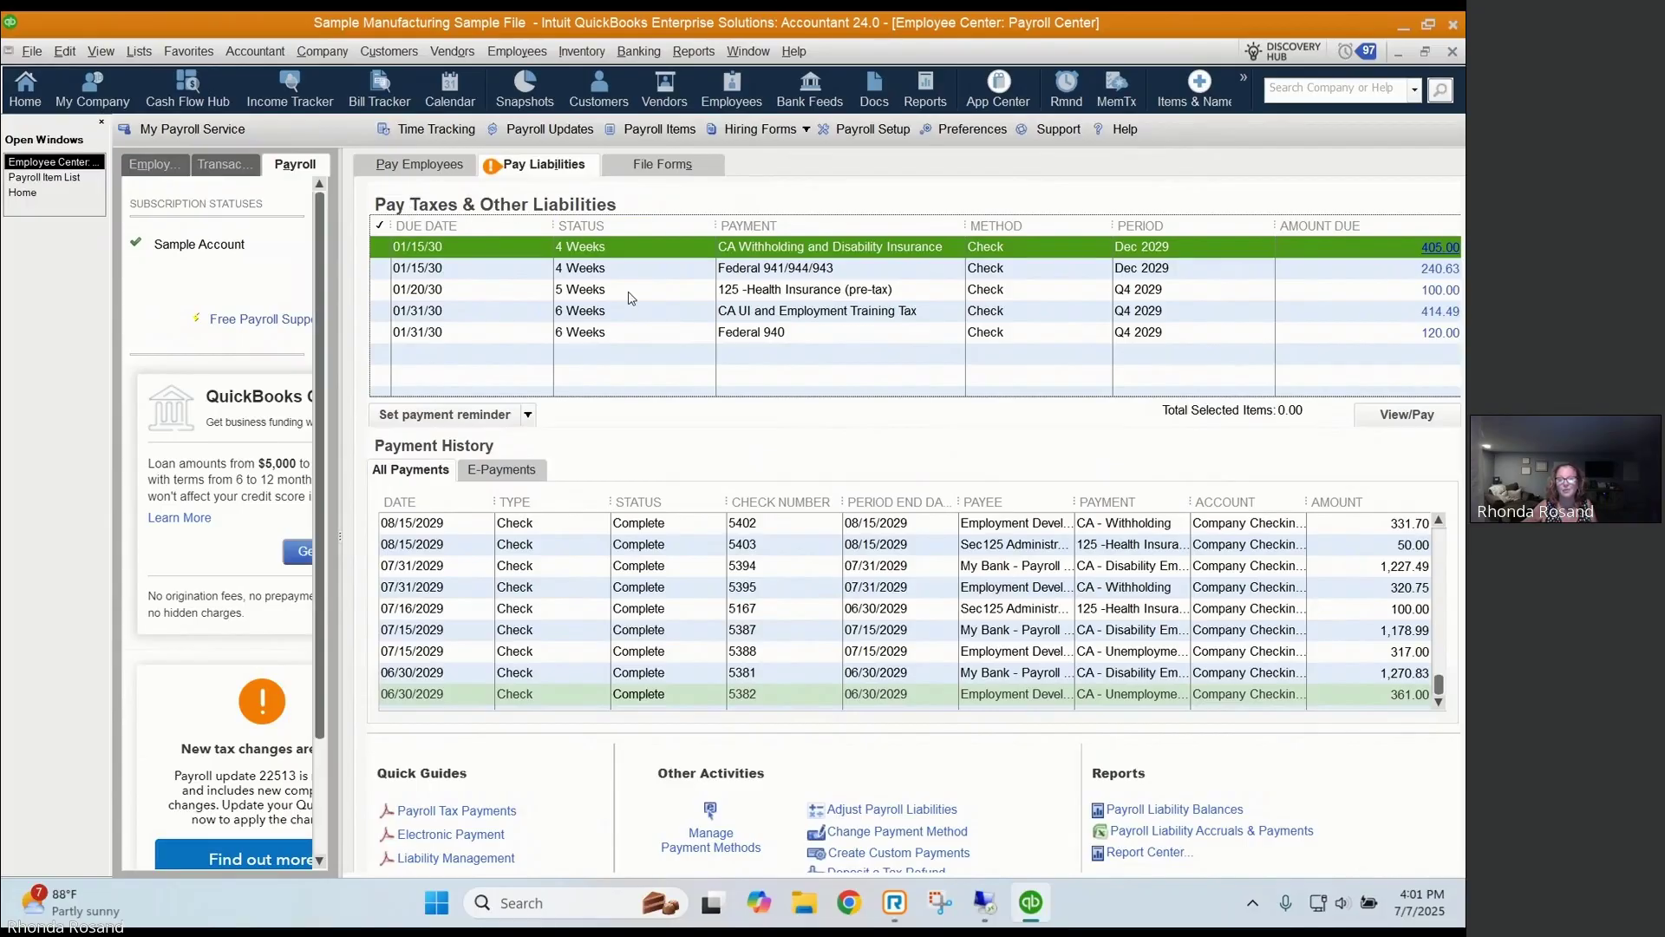
click(751, 361)
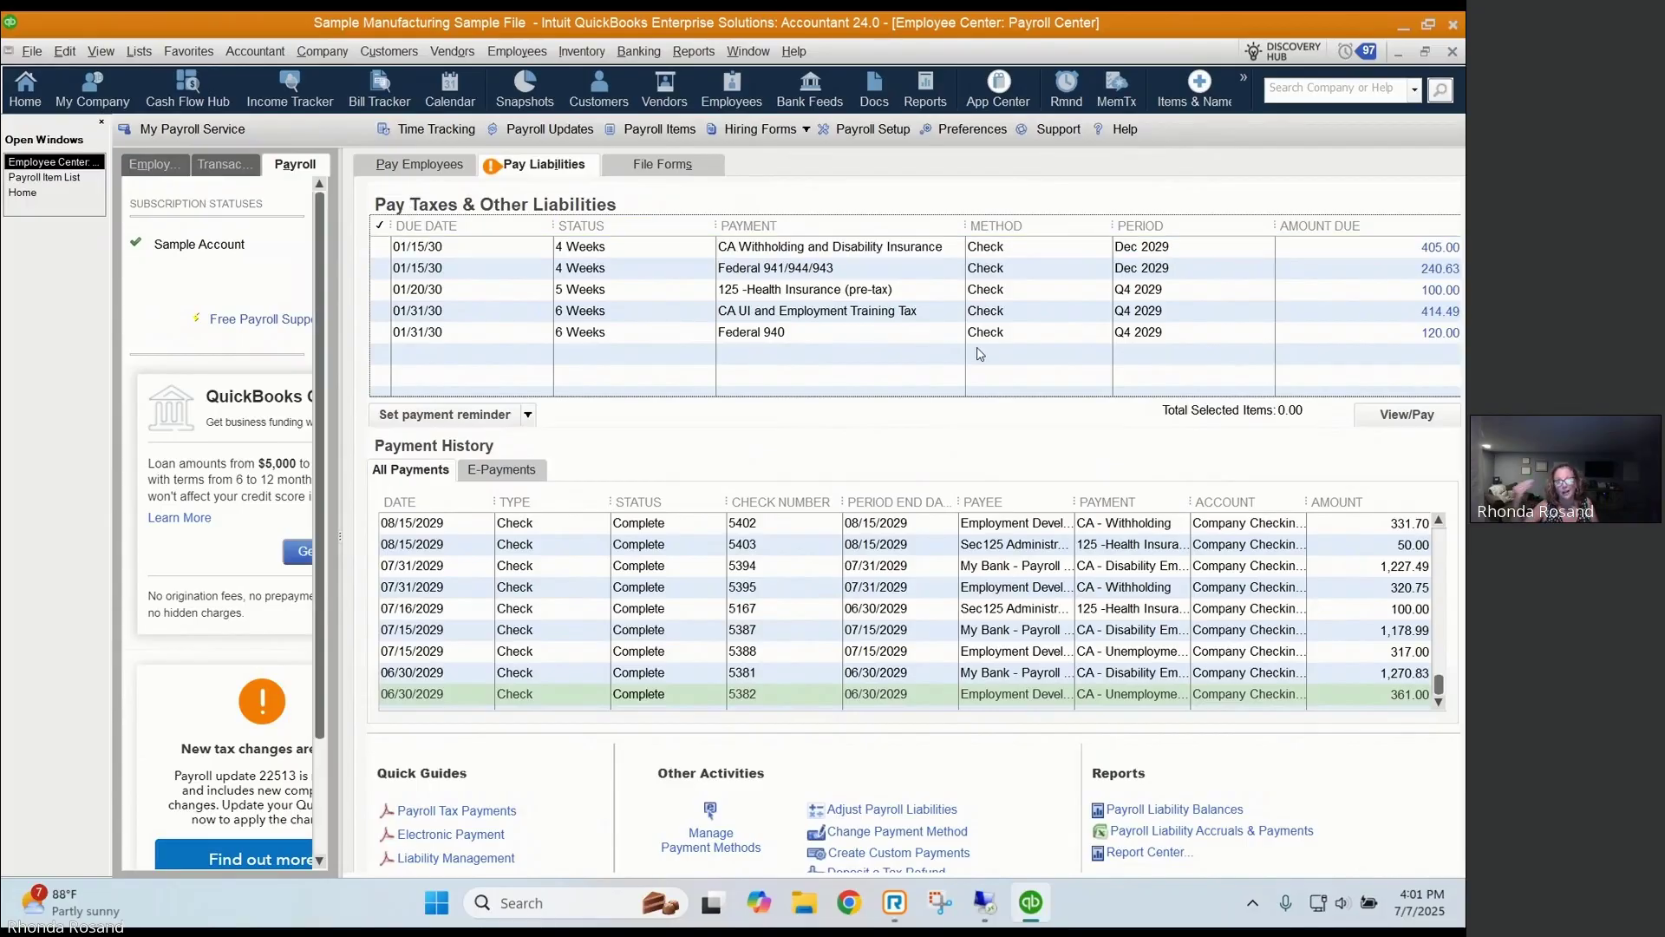